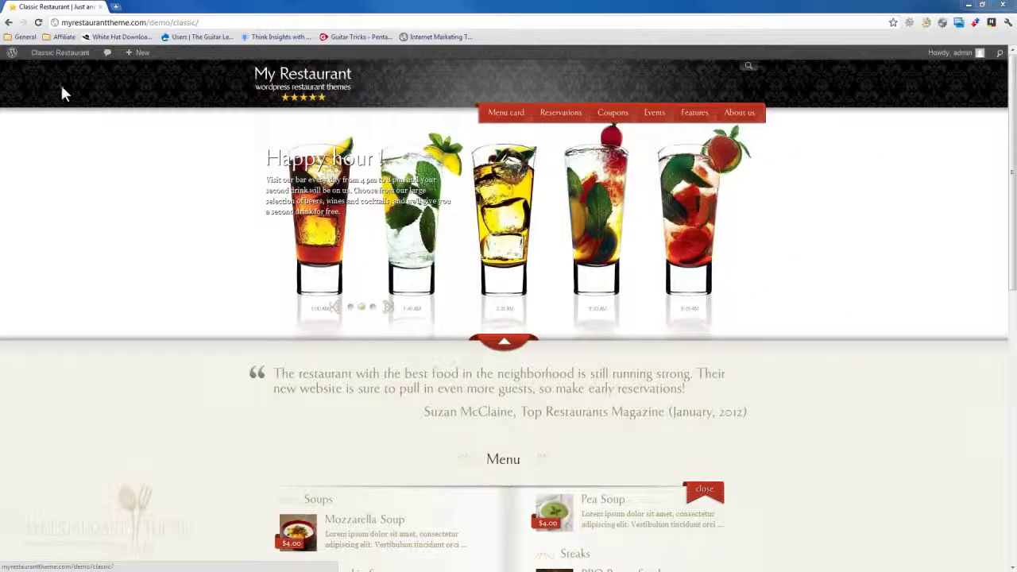
Open the site's dashboard, create a new page titled Checkout with no parent page, and publish it
mouse_move(57, 57)
left_click(53, 75)
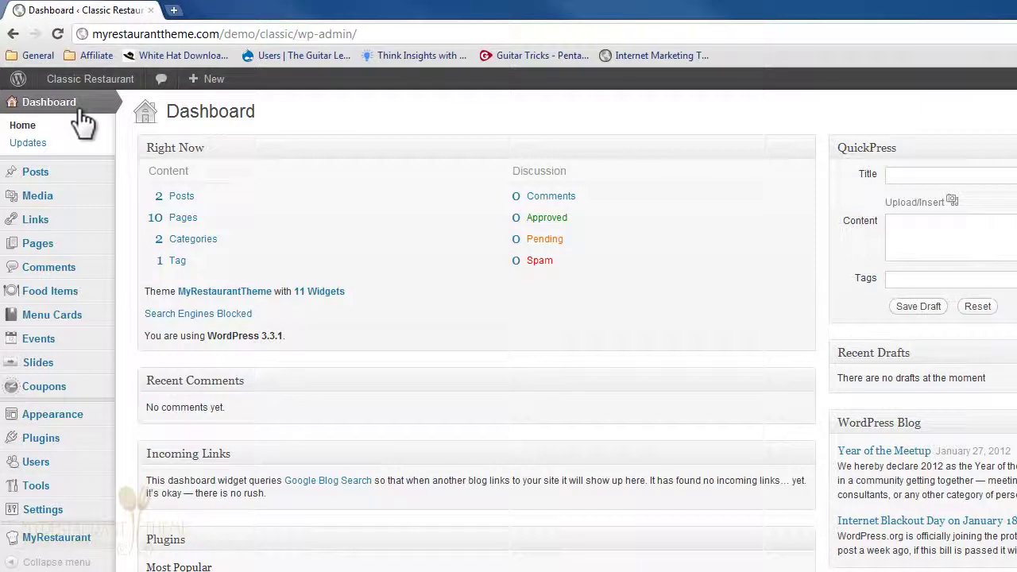
mouse_move(71, 245)
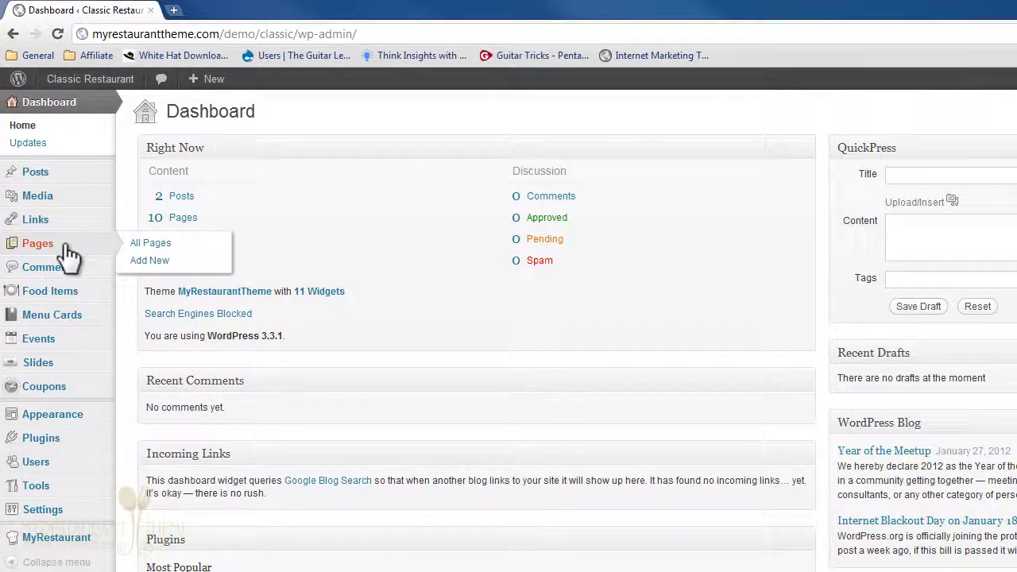
left_click(154, 266)
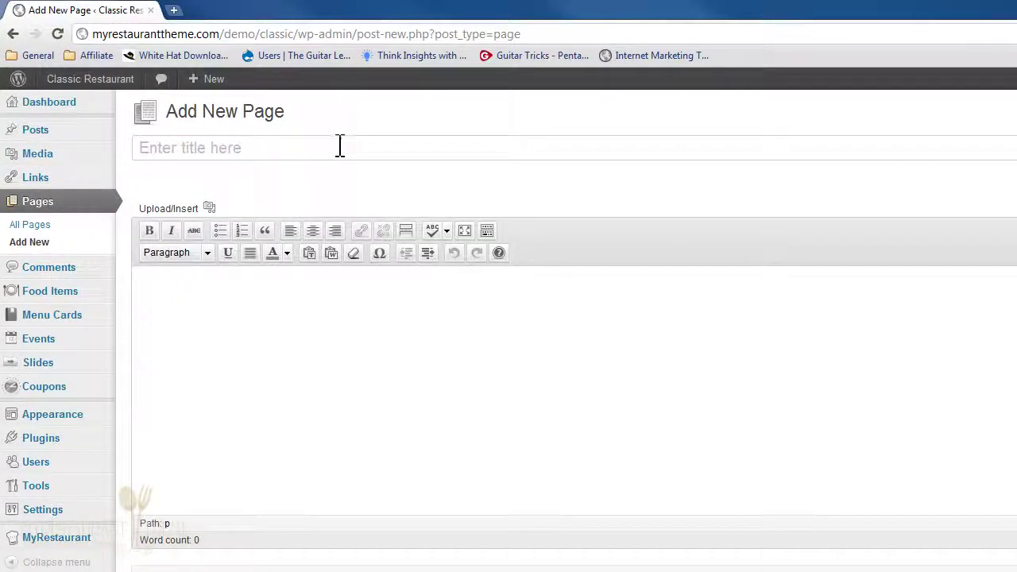
left_click(340, 146)
type("Checkot")
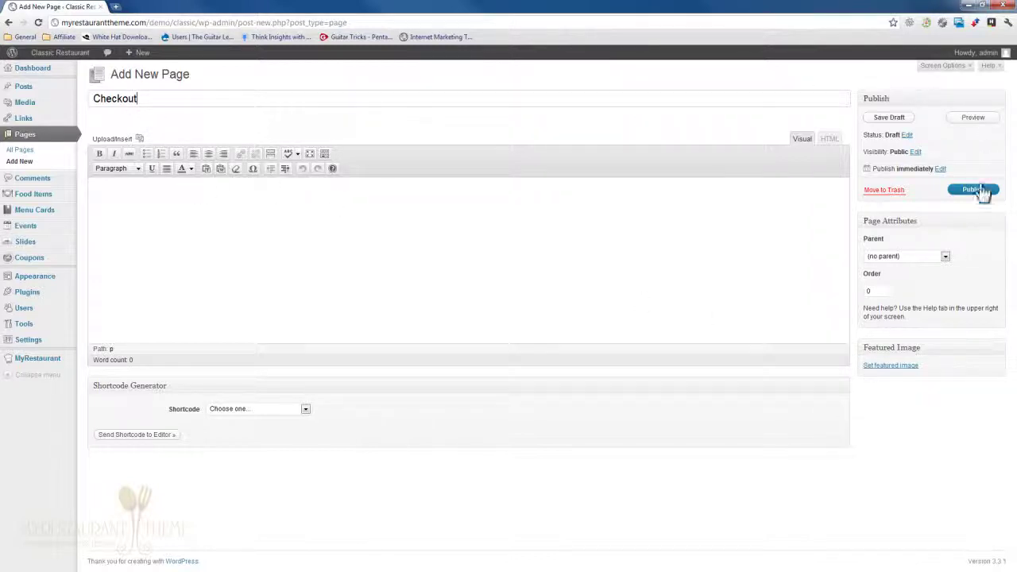
left_click(914, 257)
left_click(858, 241)
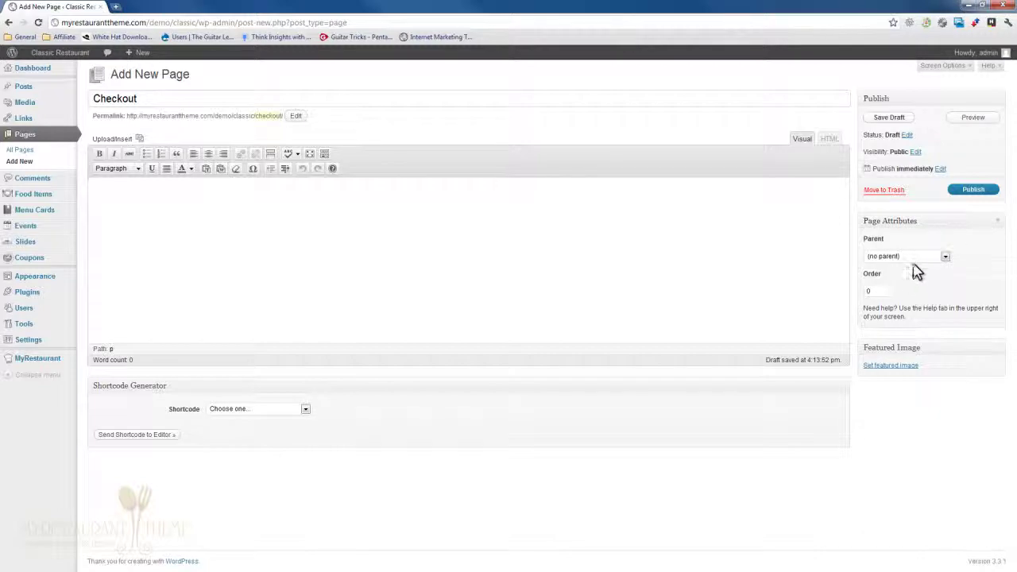
left_click(975, 191)
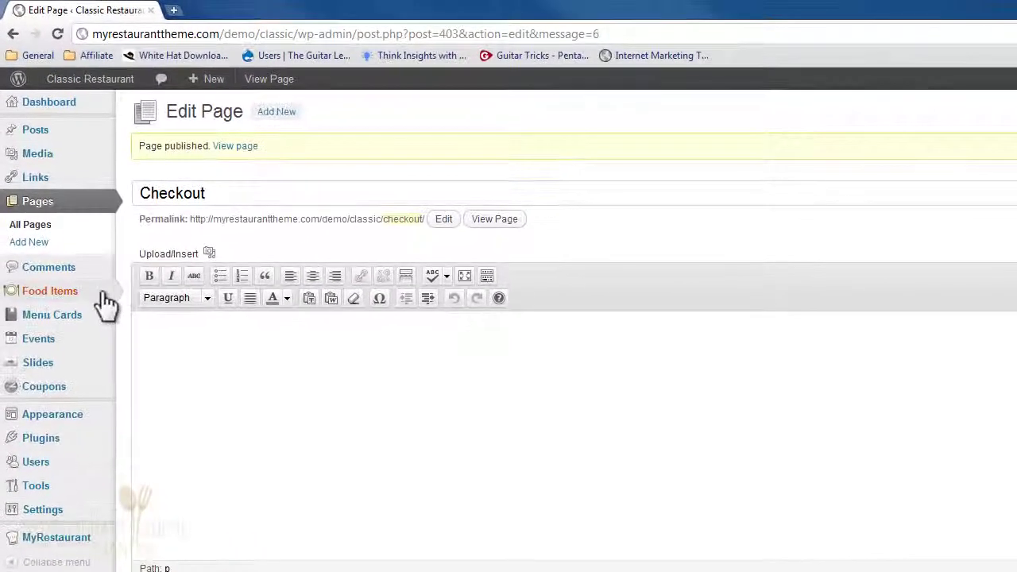
Open the Strawberry Cake Delight food item for editing and review its product options
mouse_move(69, 198)
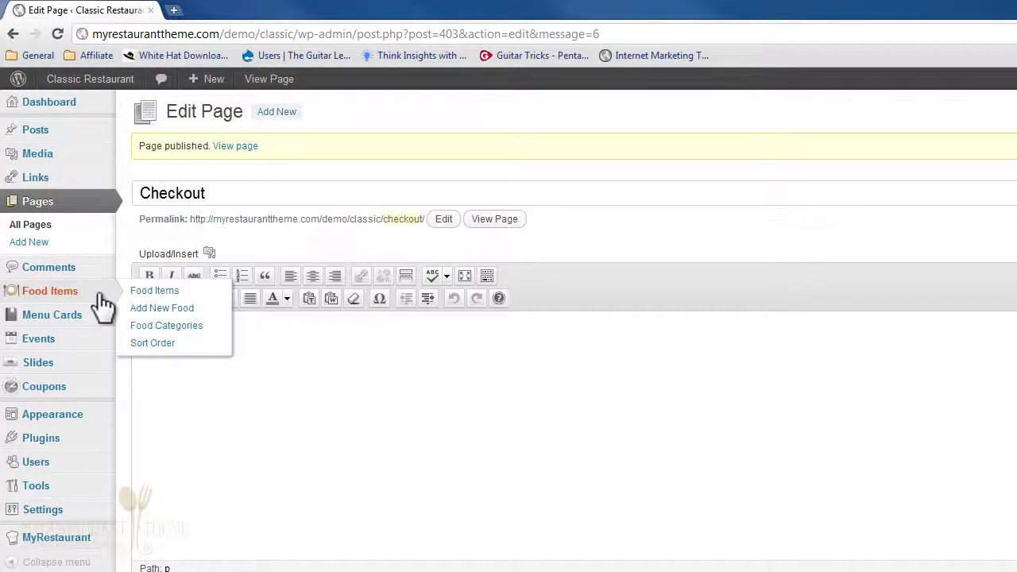
left_click(146, 293)
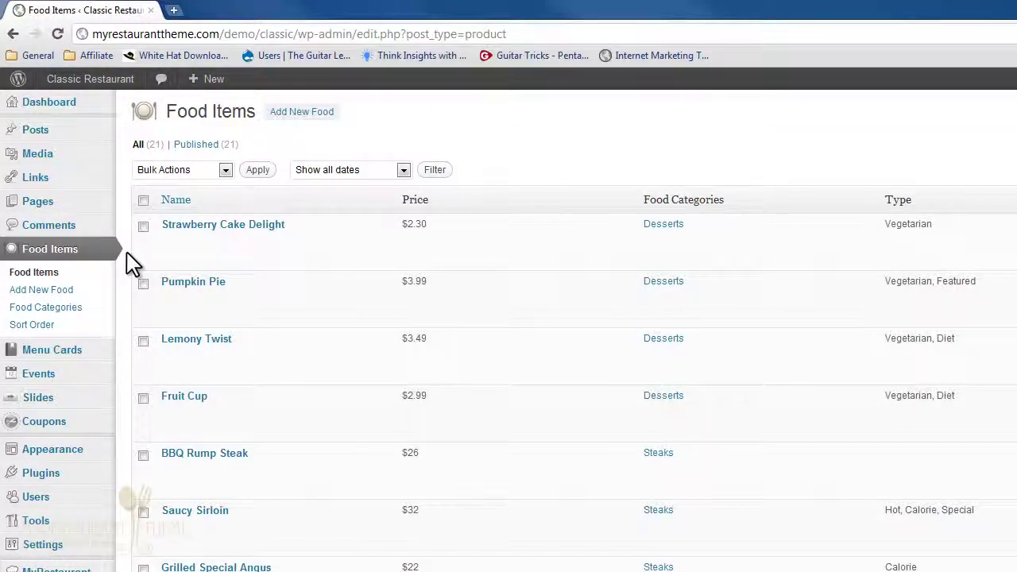
mouse_move(177, 264)
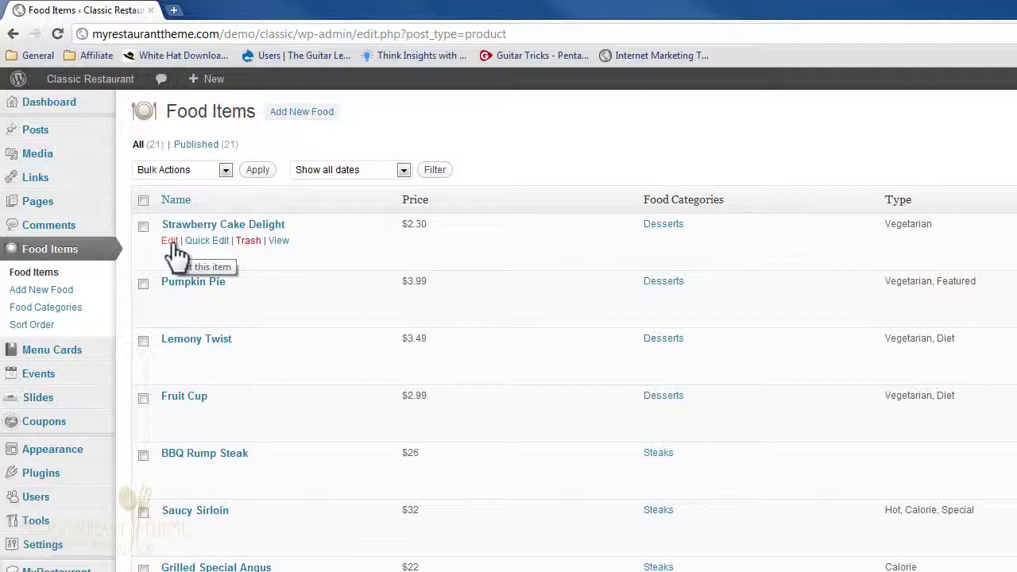
left_click(171, 242)
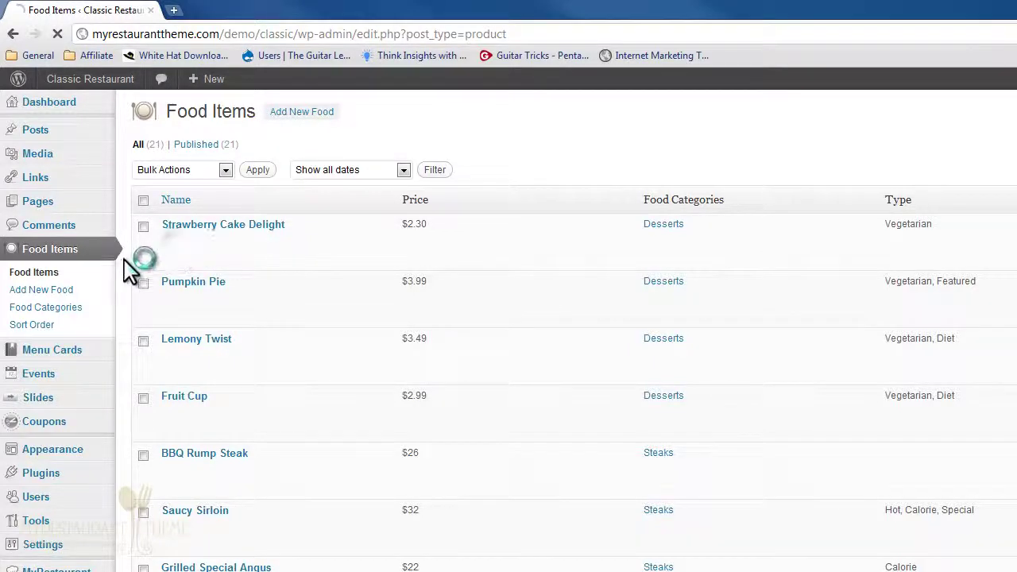
scroll(123, 374, "down", 3)
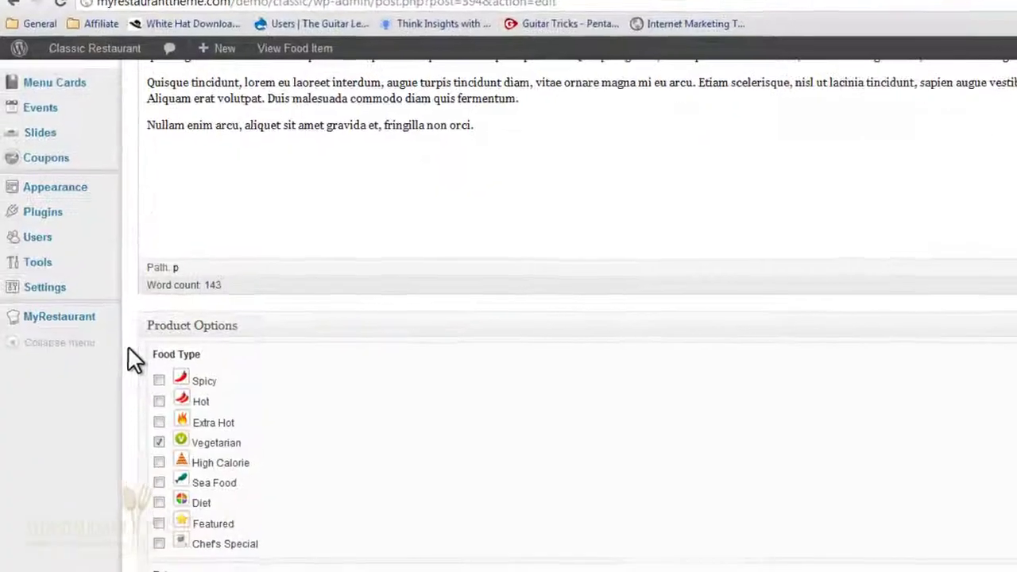
scroll(130, 350, "down", 3)
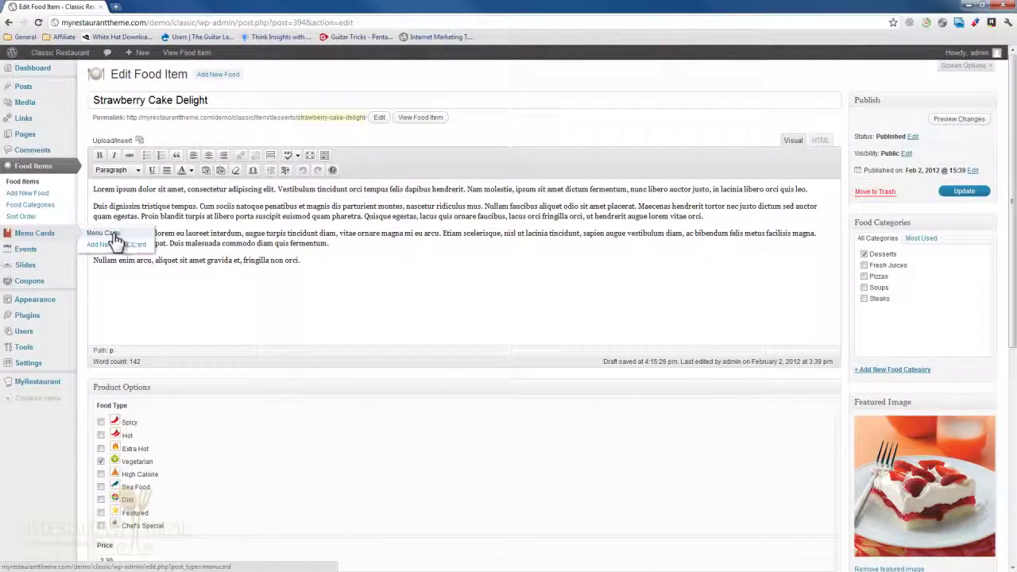
Open the Main menu card for editing and review its Show Prices and Show Add to Cart Button options
left_click(116, 236)
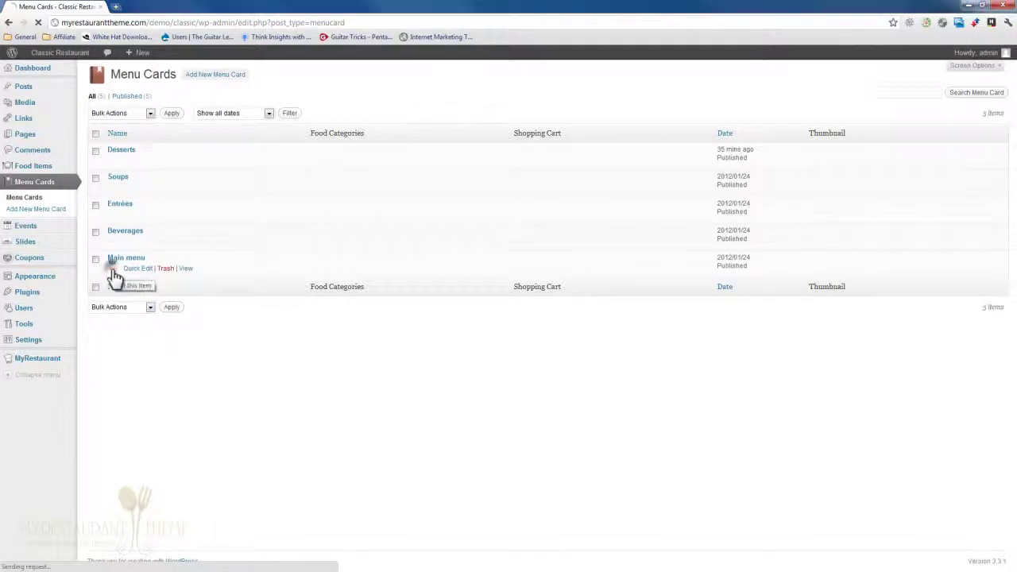
left_click(113, 268)
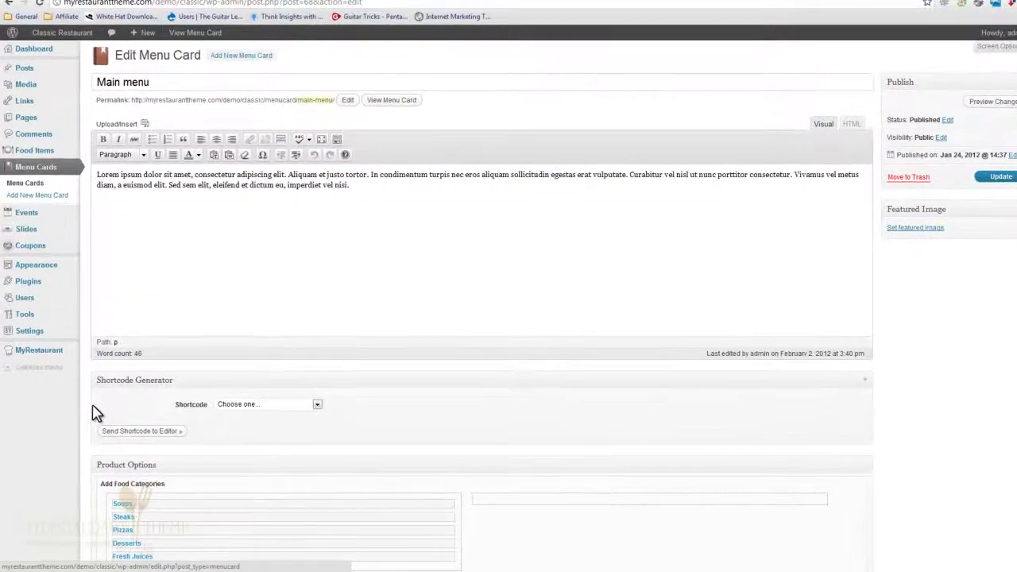
scroll(96, 413, "down", 5)
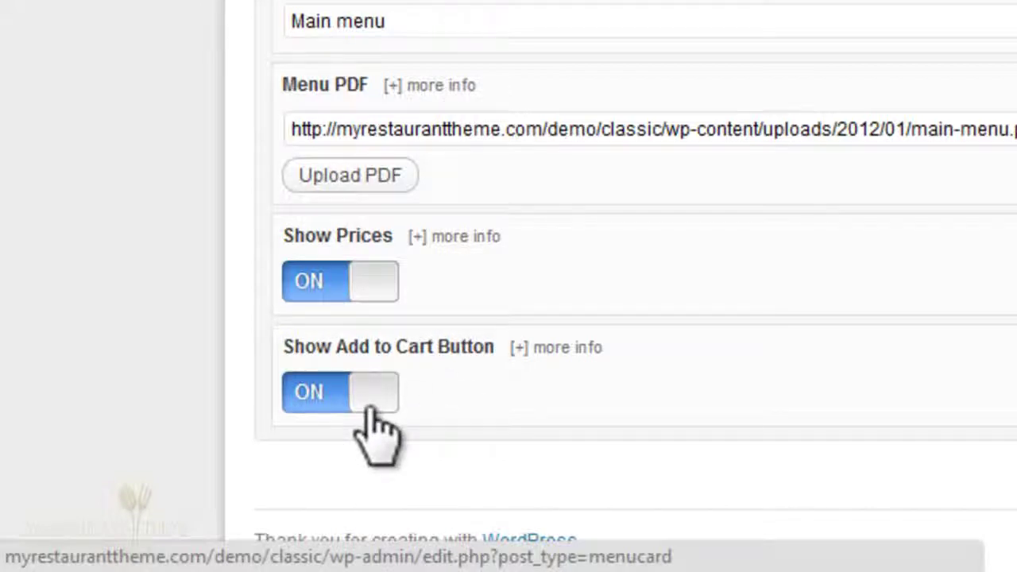
scroll(314, 95, "up", 15)
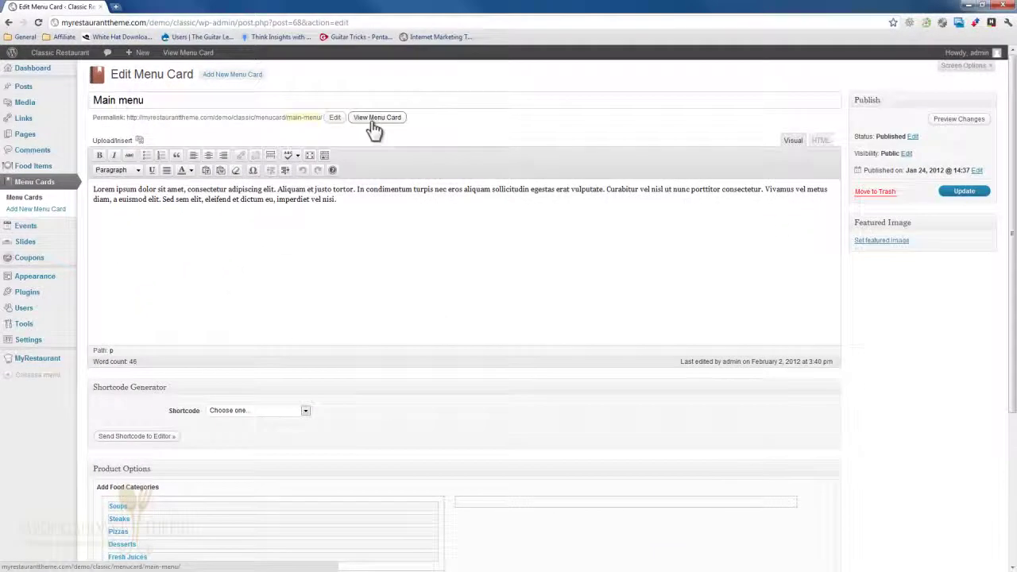
View the Main menu card on the live site in a separate tab and examine the food items' Add to Cart buttons
left_click(375, 119)
left_click(181, 6)
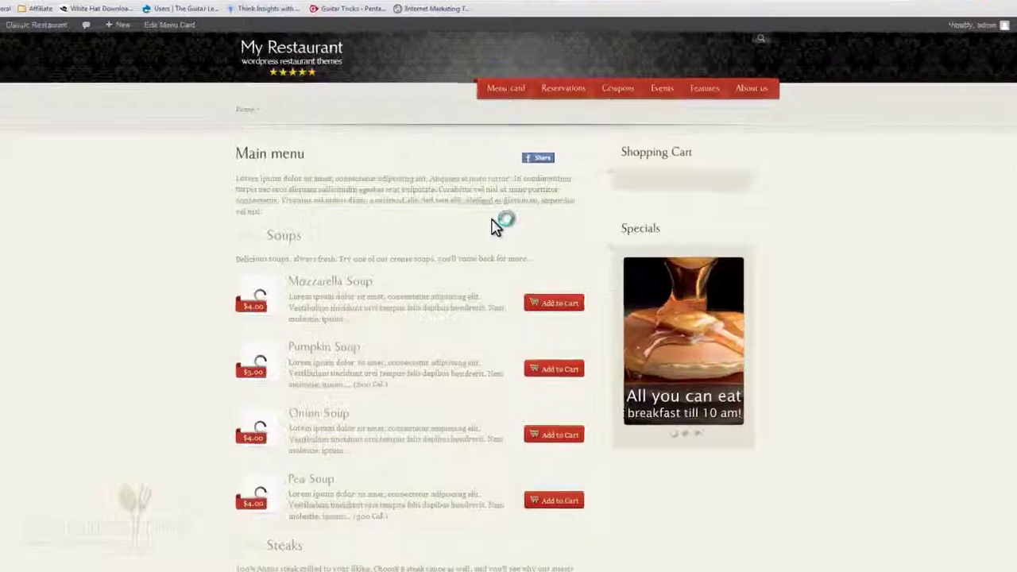
scroll(593, 342, "down", 4)
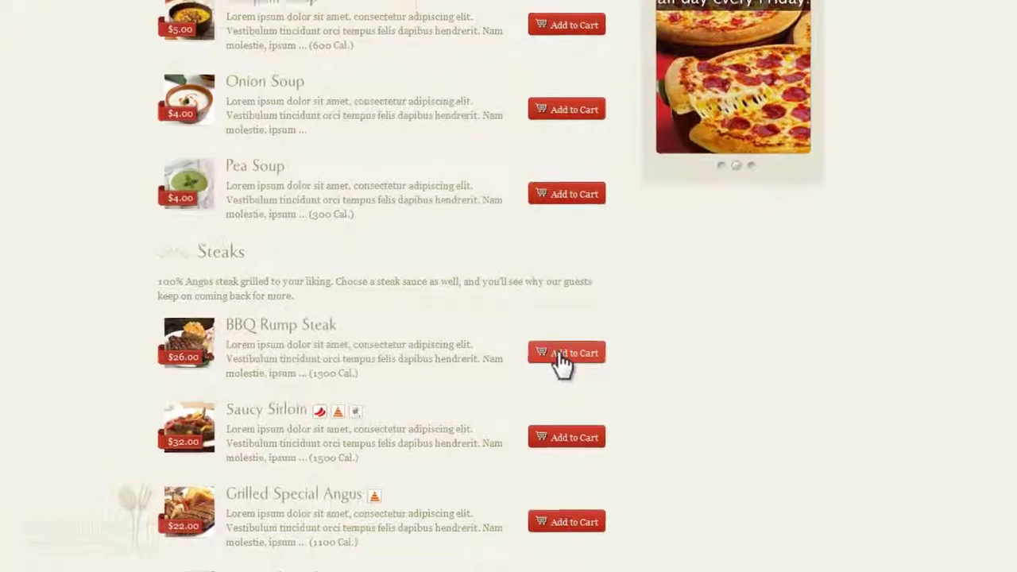
Turn off Show Add to Cart Button for the Main menu card and update the card
left_click(103, 6)
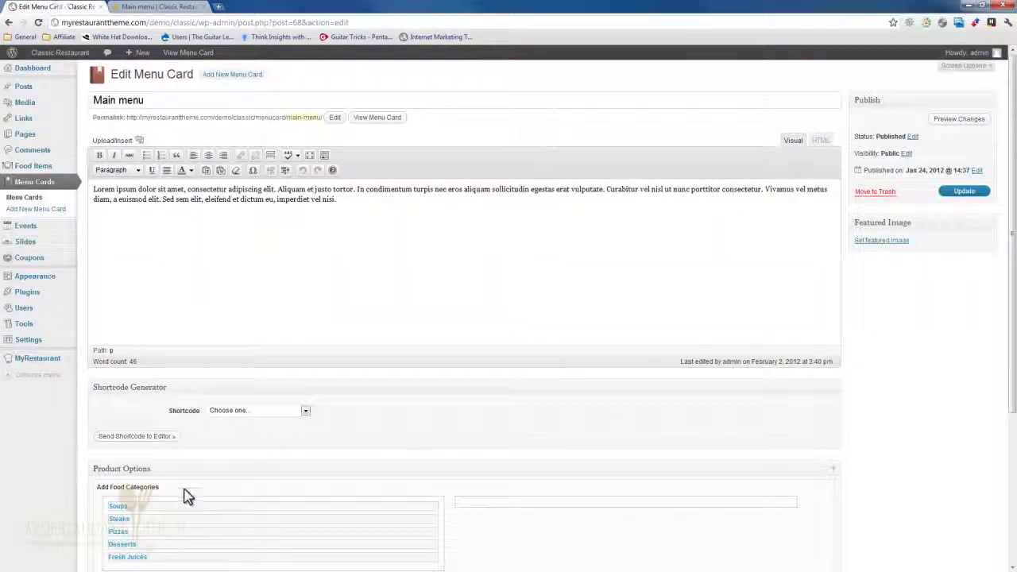
scroll(184, 496, "down", 3)
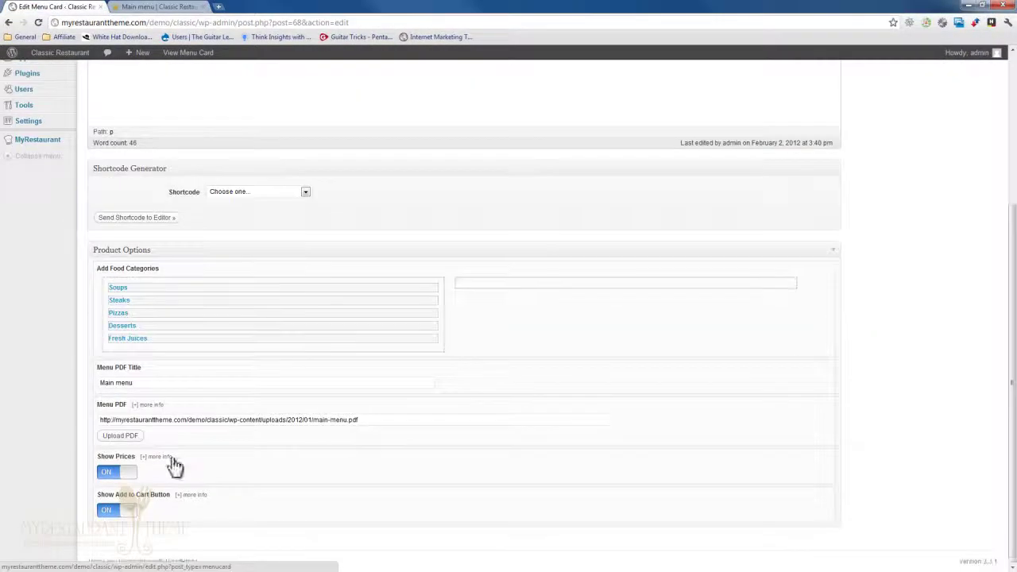
scroll(795, 445, "up", 3)
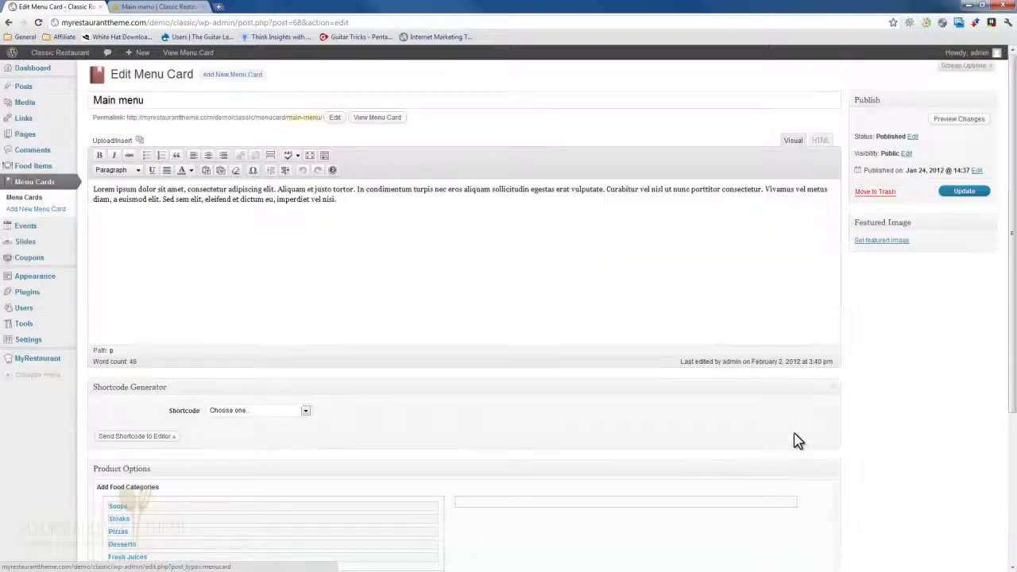
left_click(965, 192)
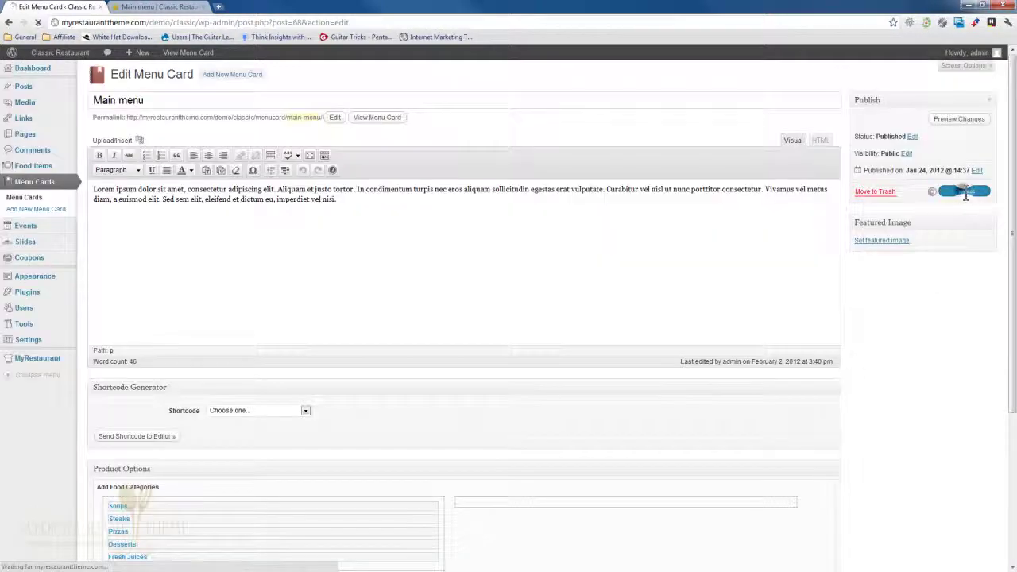
Reload the live Main menu page and check its food items for Add to Cart buttons
left_click(183, 6)
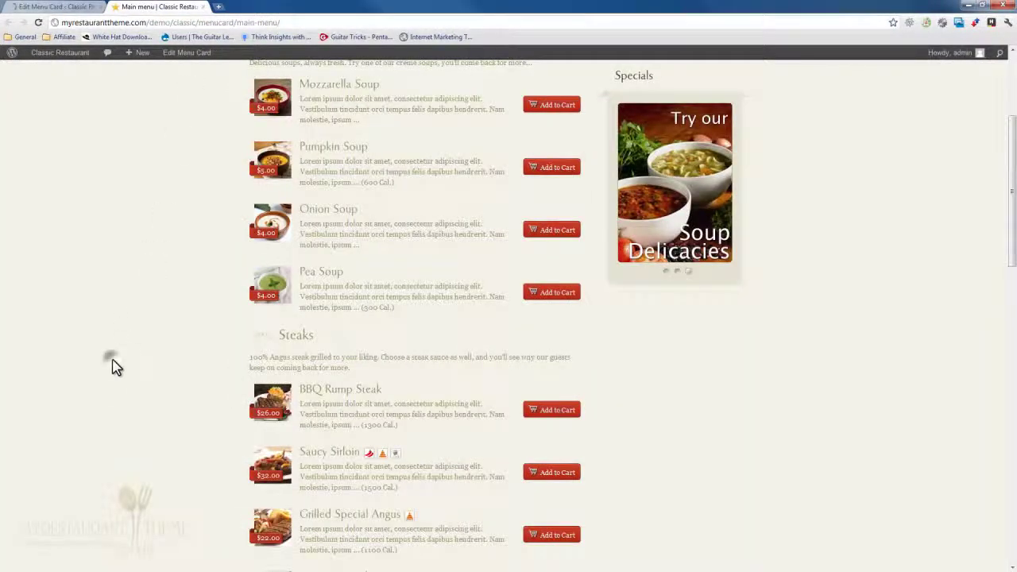
key("F5")
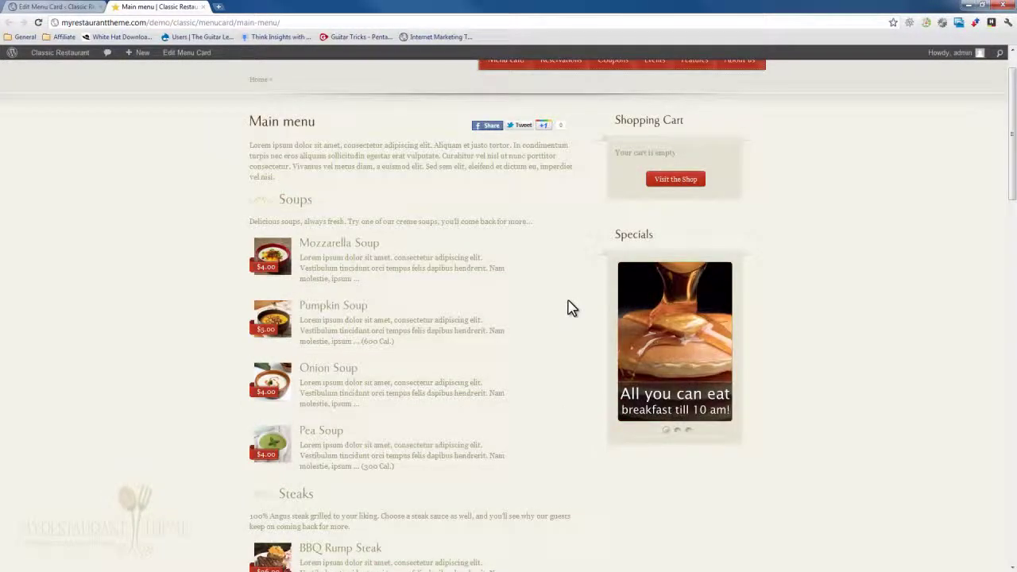
scroll(570, 308, "down", 1)
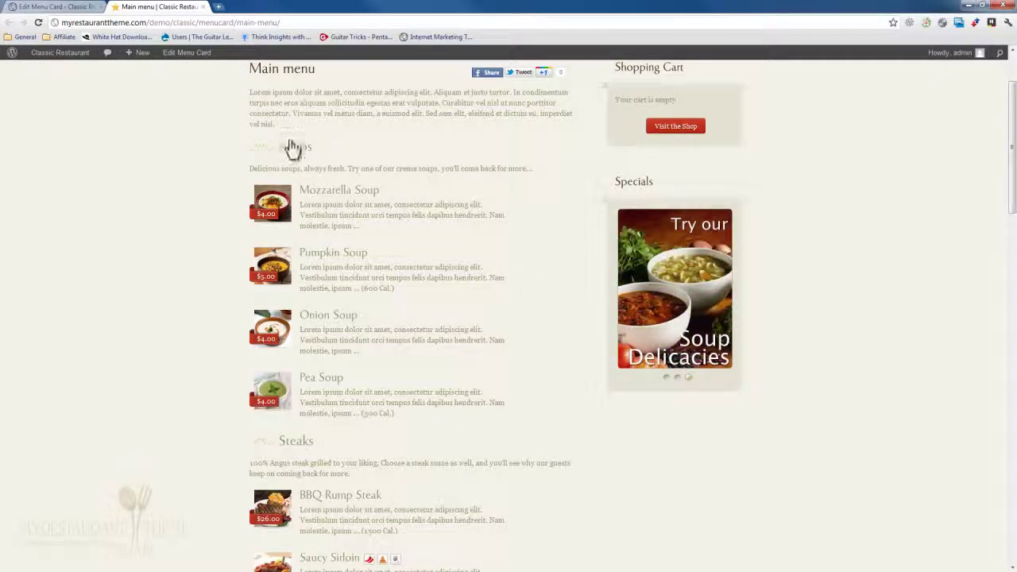
Turn Show Add to Cart Button back on for the Main menu card and update the card
left_click(69, 7)
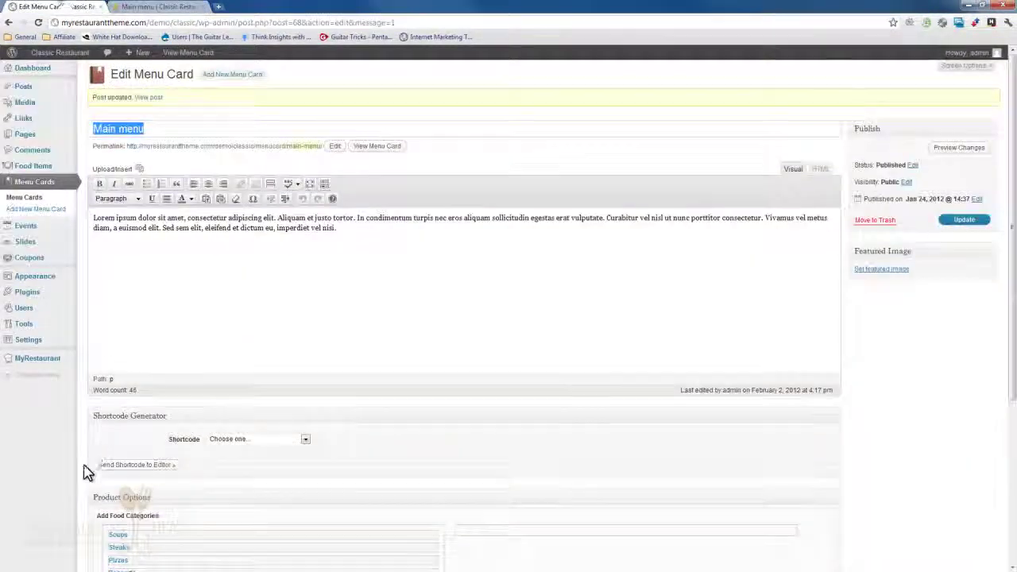
scroll(86, 469, "down", 5)
scroll(91, 508, "down", 1)
left_click(116, 515)
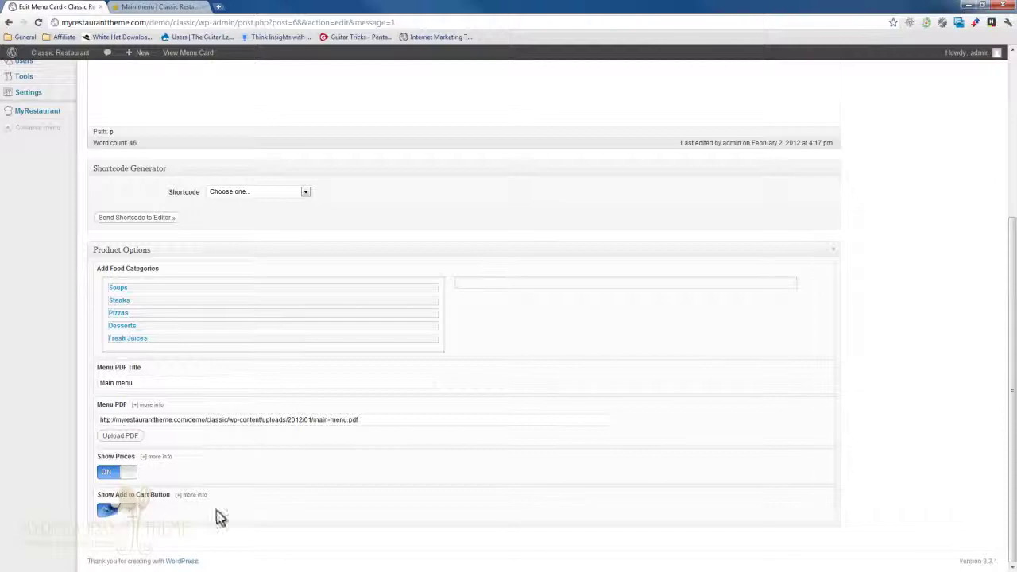
scroll(750, 434, "up", 6)
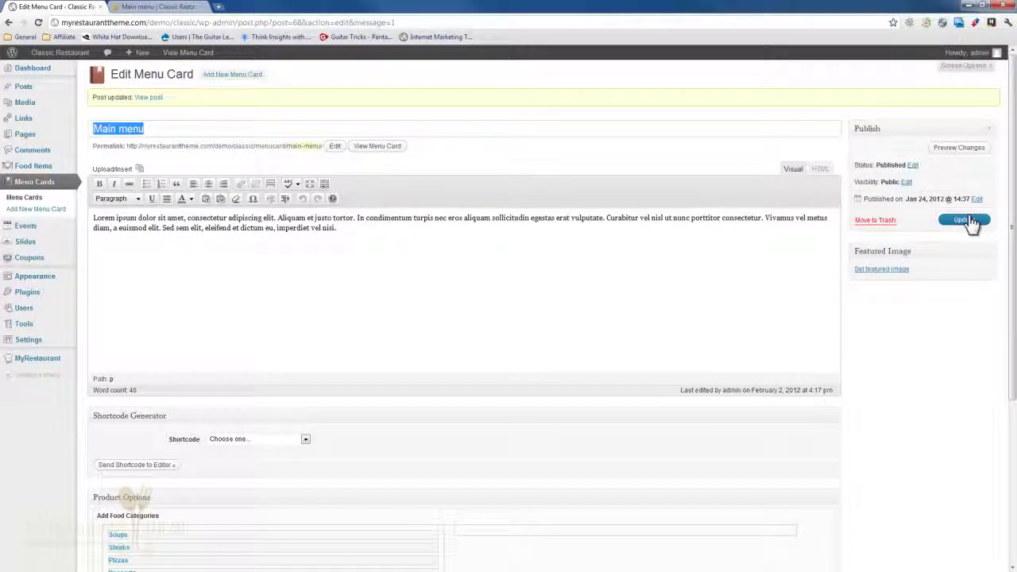
left_click(971, 220)
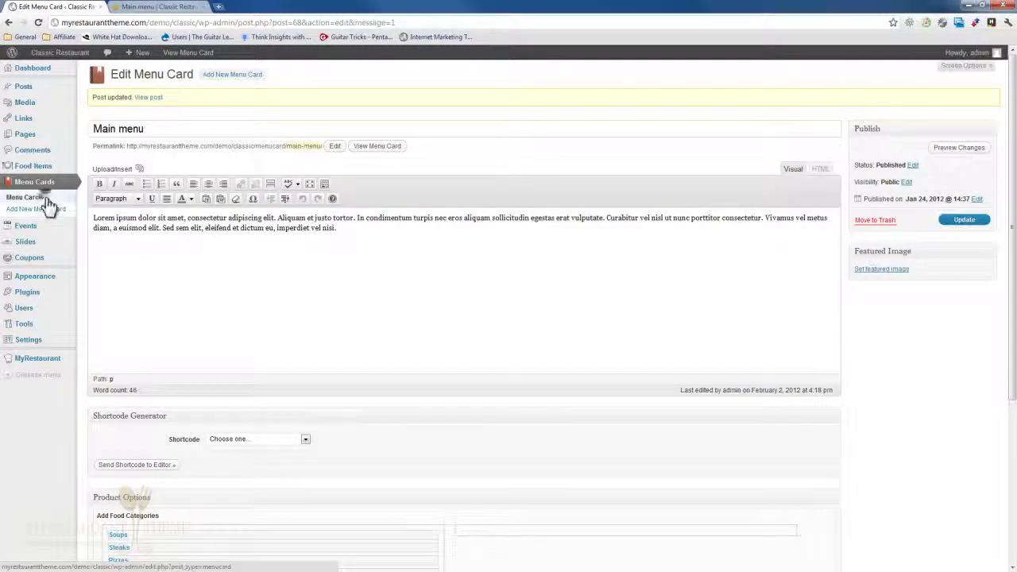
In the theme's Food & Menu Settings, choose Main menu as the Home Delivery Menu Page
left_click(35, 198)
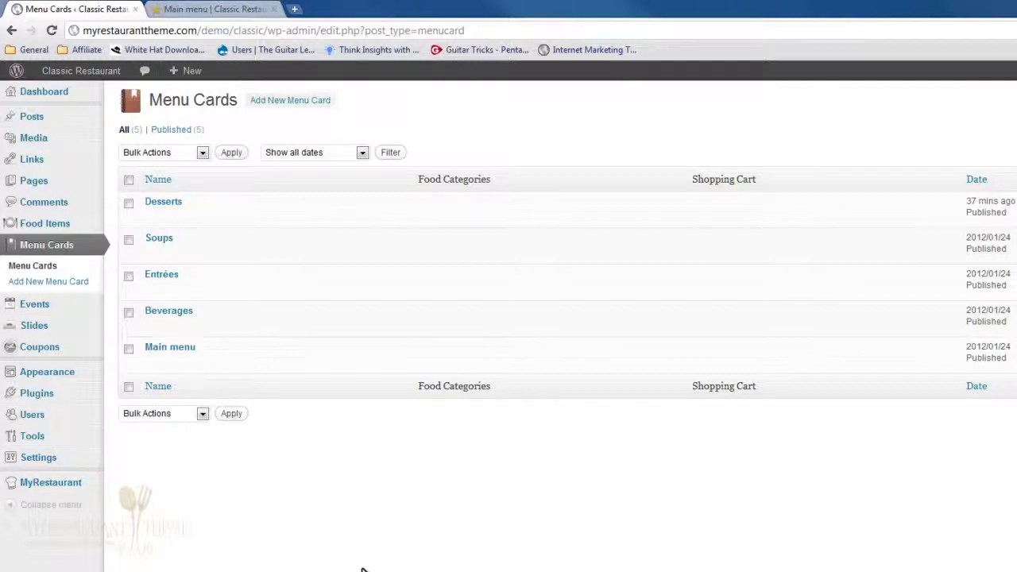
mouse_move(69, 485)
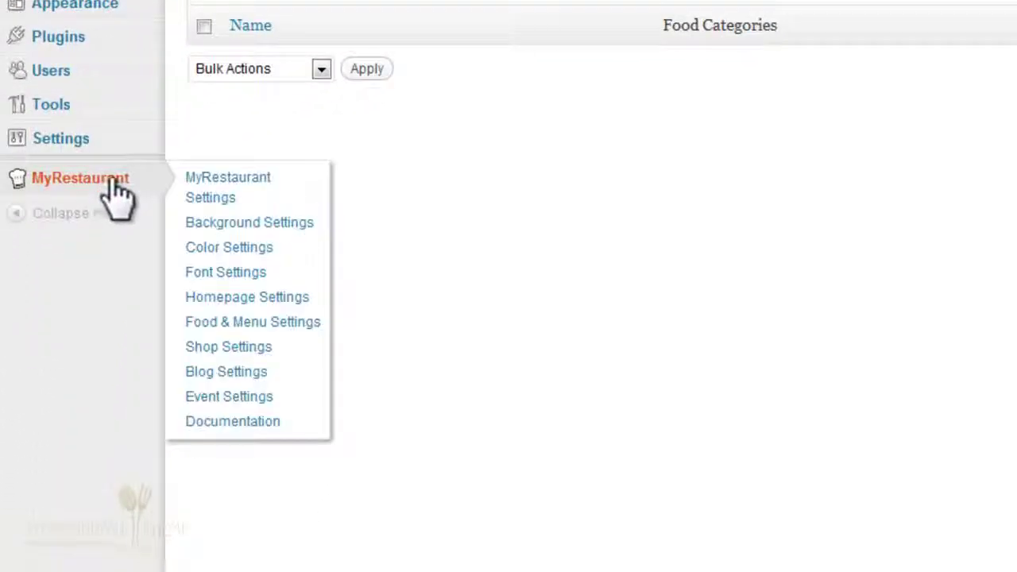
left_click(263, 324)
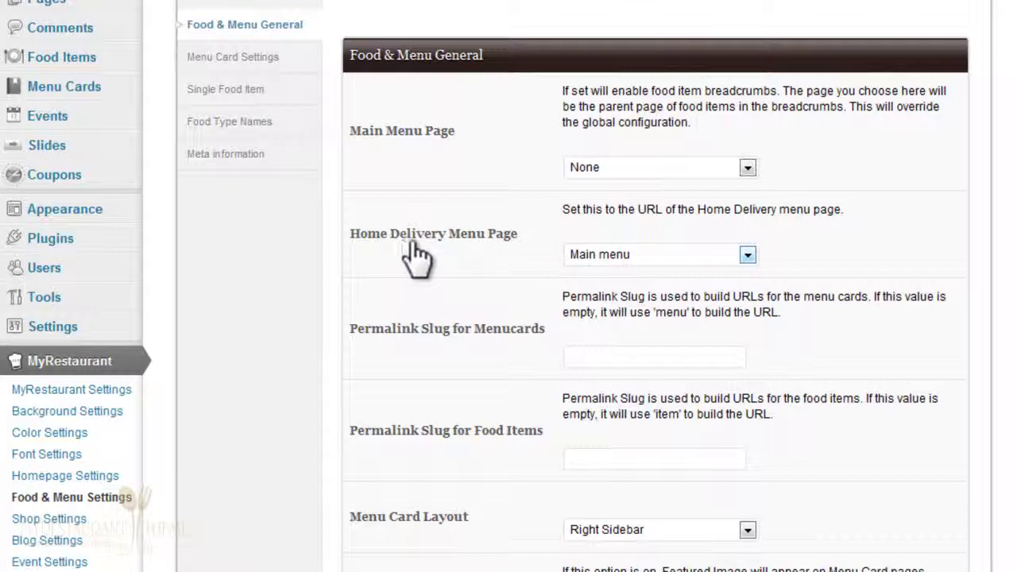
left_click(729, 262)
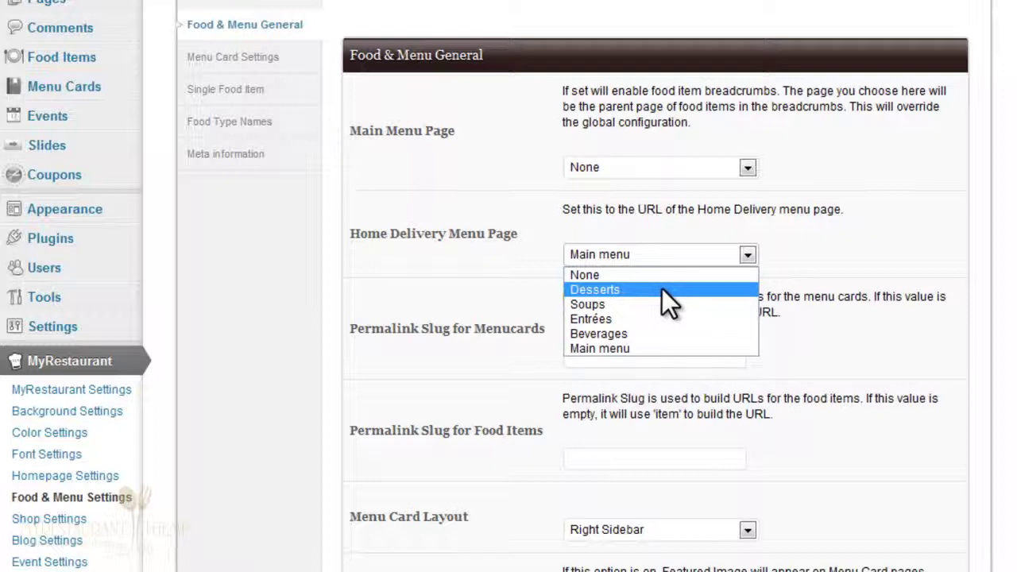
left_click(607, 351)
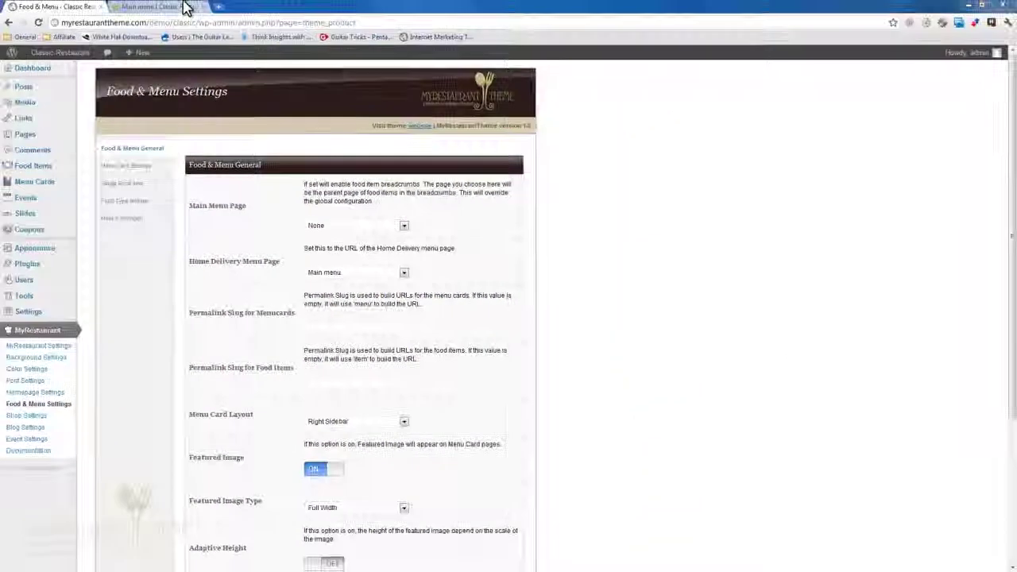
Return to the live Main menu page and view its header and navigation
left_click(182, 7)
scroll(834, 207, "up", 2)
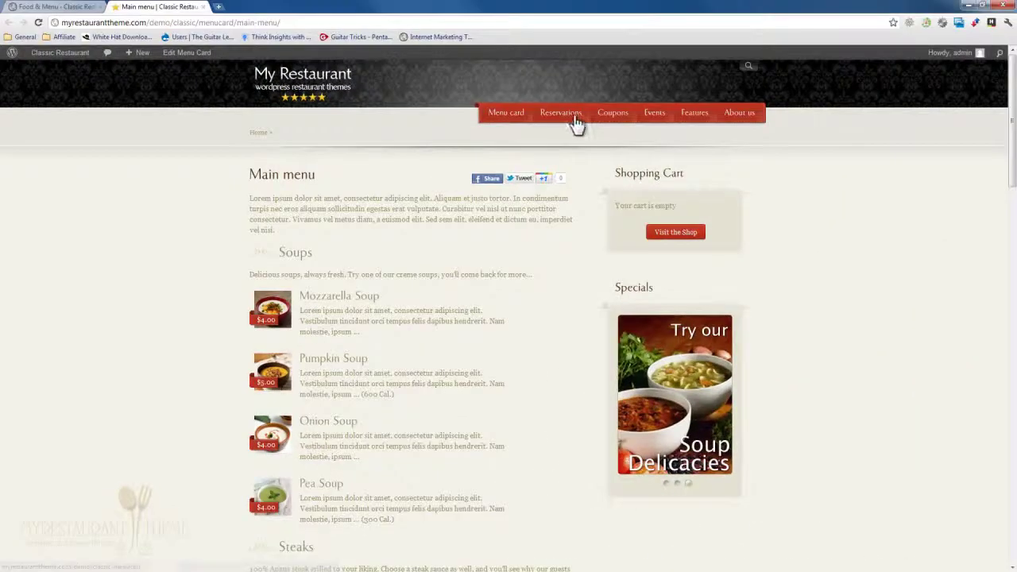
View the live Reservations and Coupons pages, then follow the empty cart's shop link and try Add to Cart for Mozzarella Soup
left_click(573, 116)
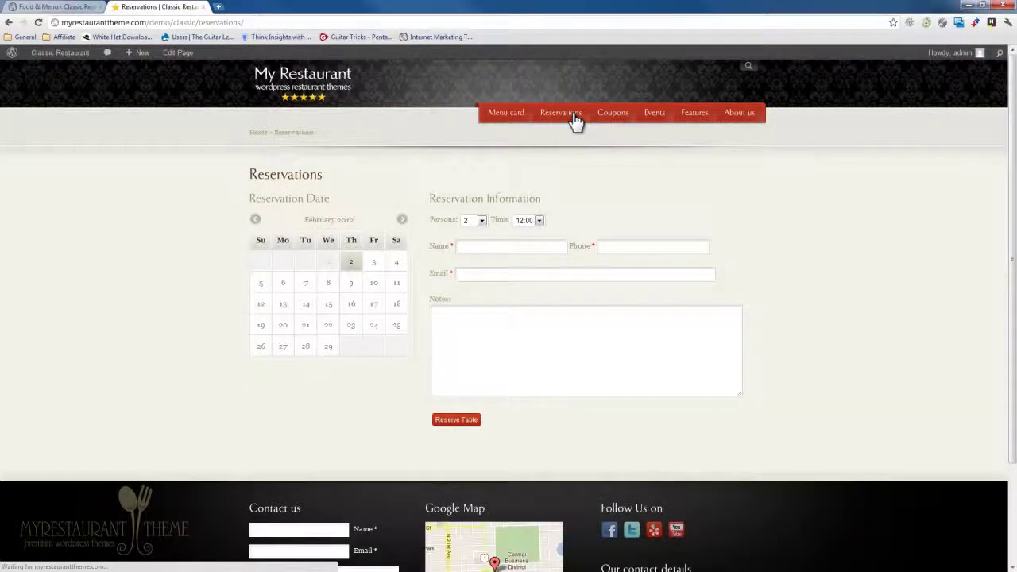
left_click(627, 123)
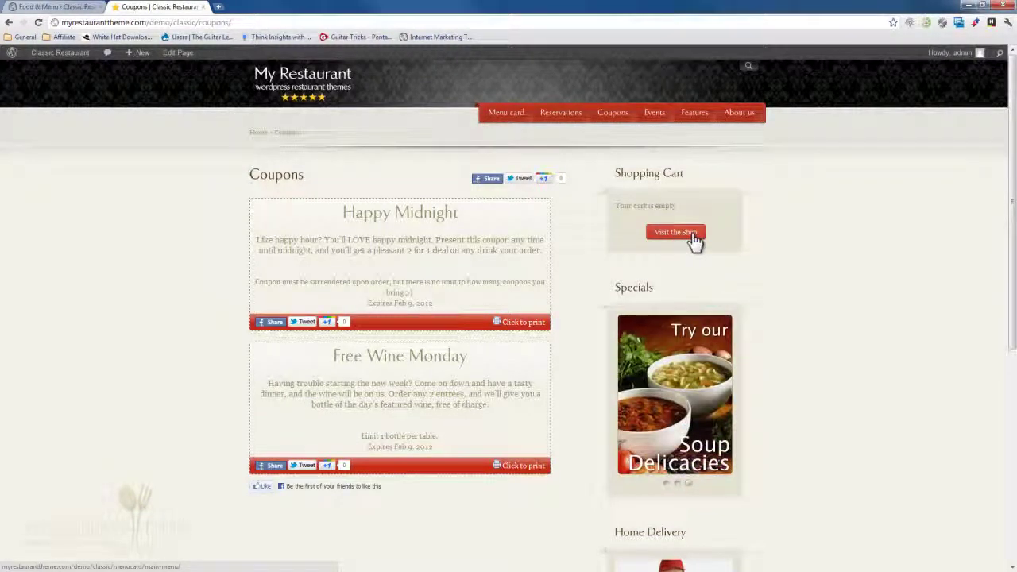
left_click(694, 236)
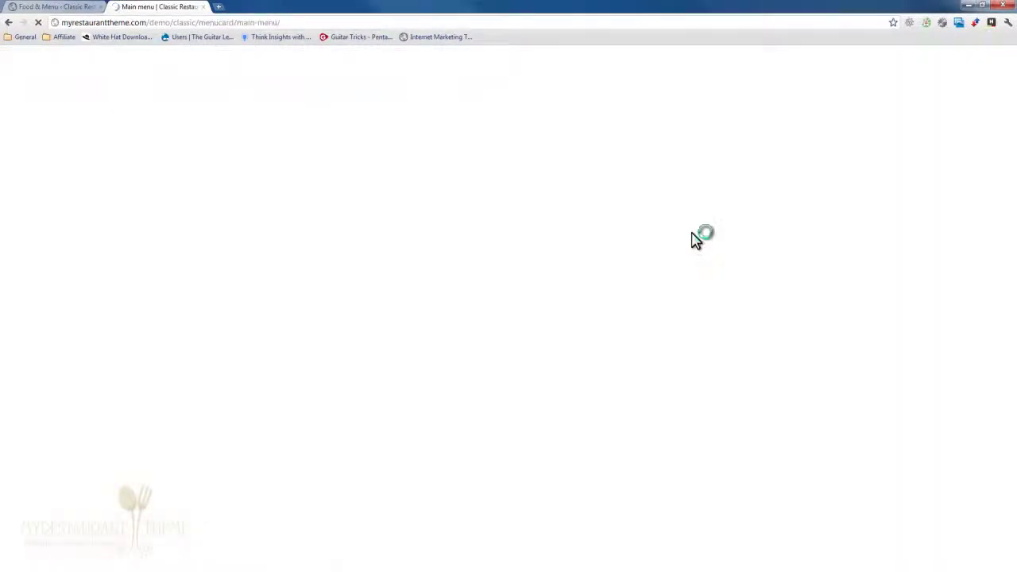
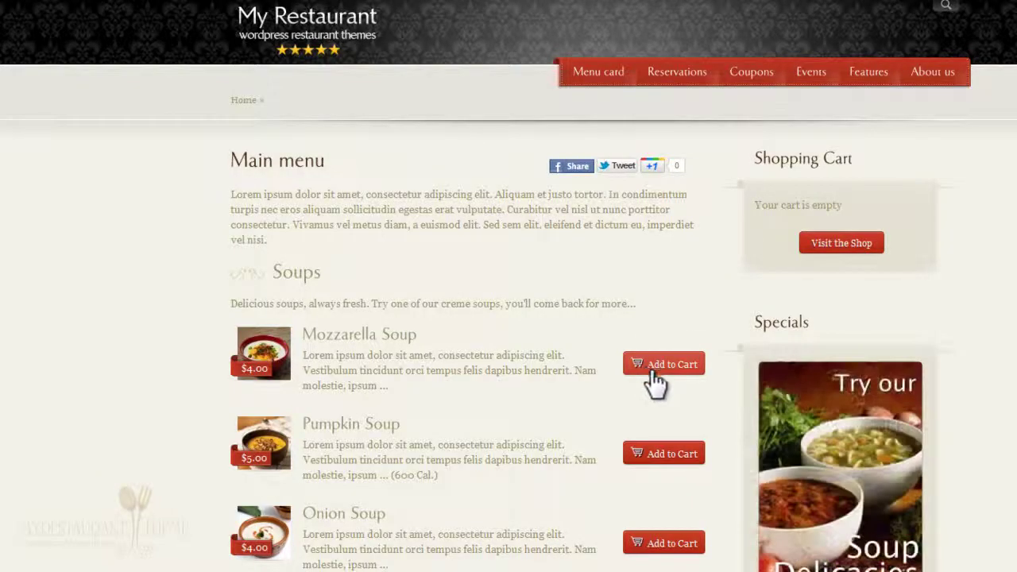
left_click(647, 367)
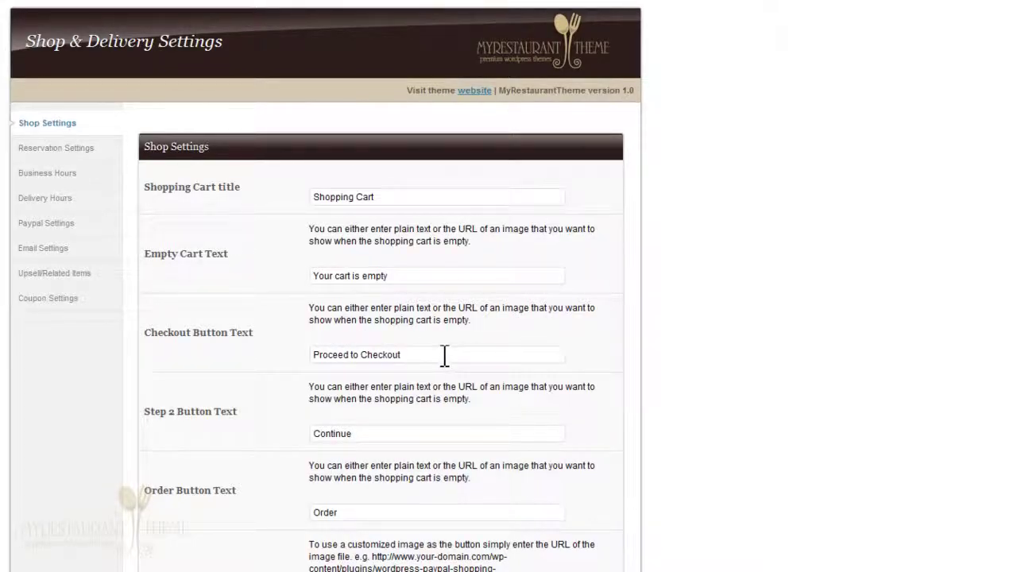
In the theme's Shop Settings, set the Minimum order value to 20
scroll(447, 355, "down", 1)
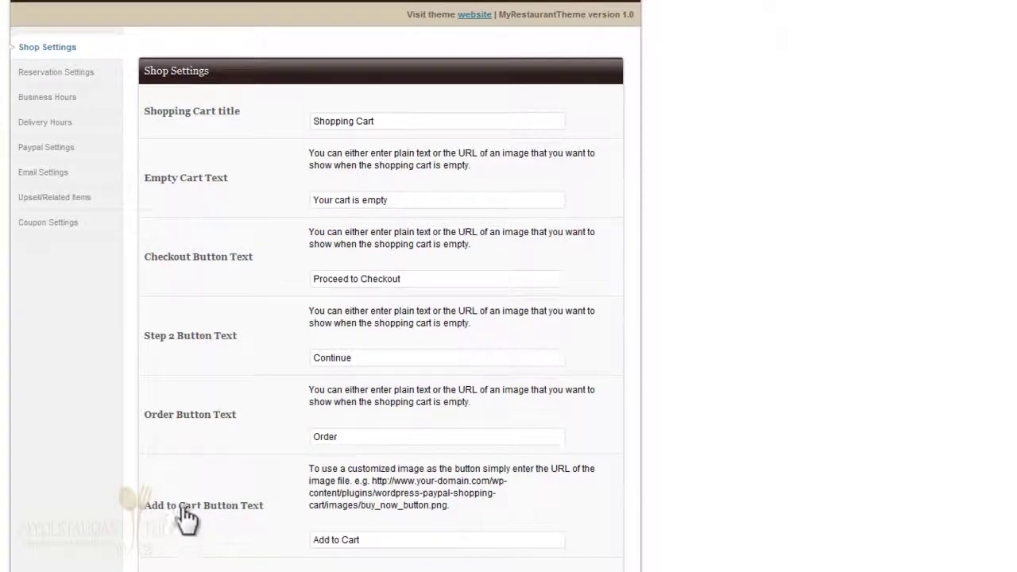
scroll(580, 513, "down", 2)
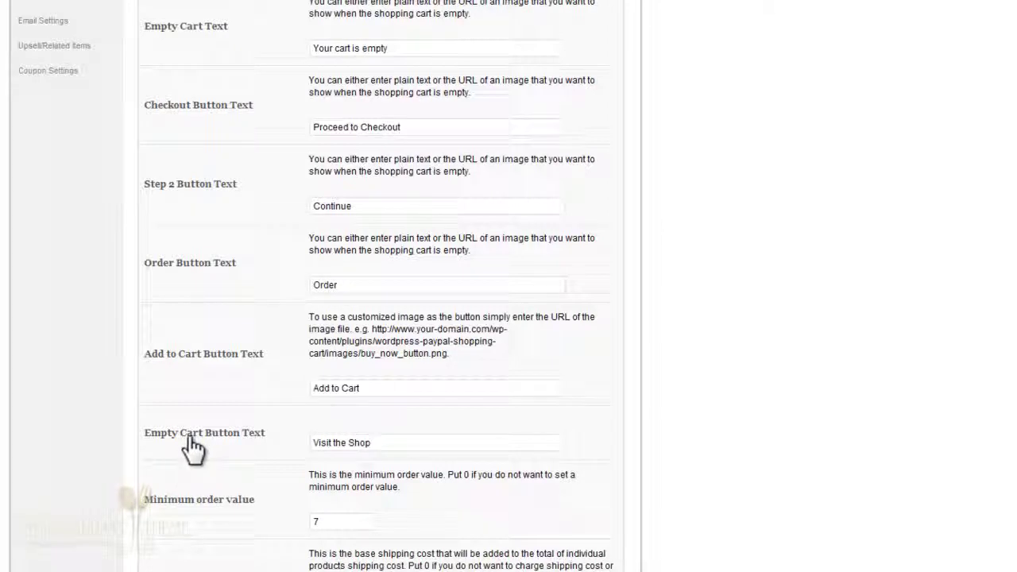
scroll(194, 449, "down", 3)
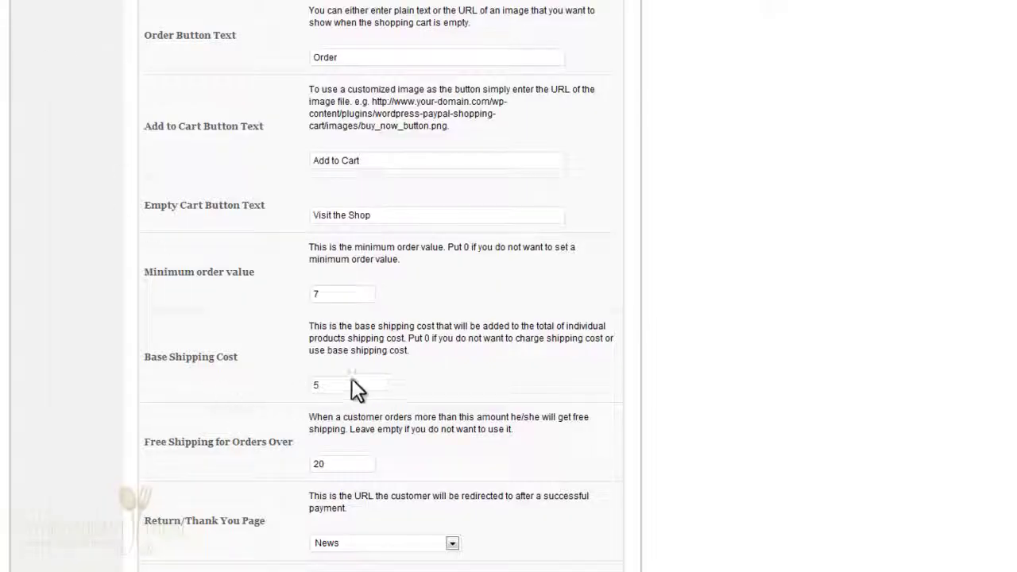
left_click_drag(347, 293, 239, 278)
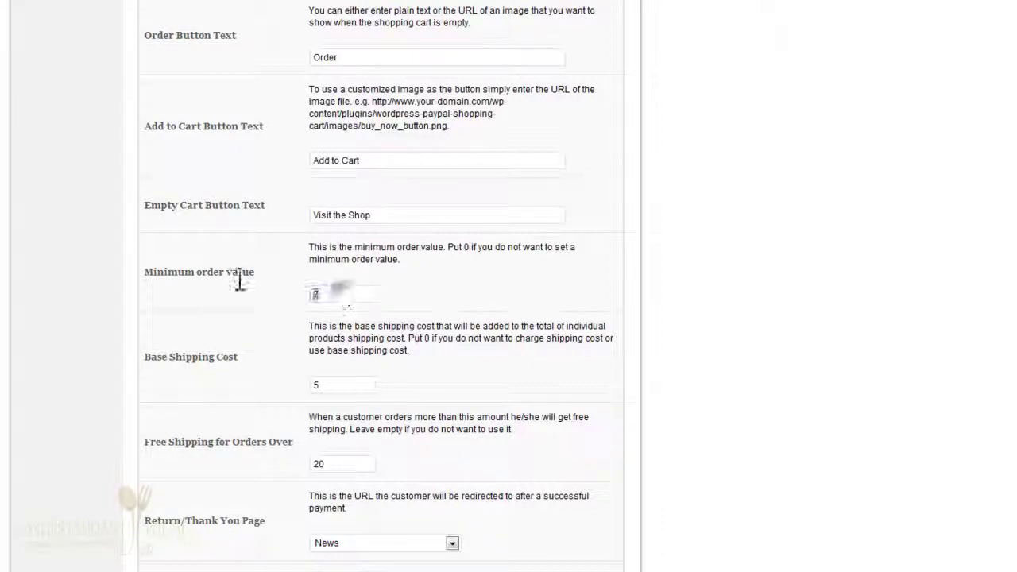
type("20")
scroll(772, 408, "down", 3)
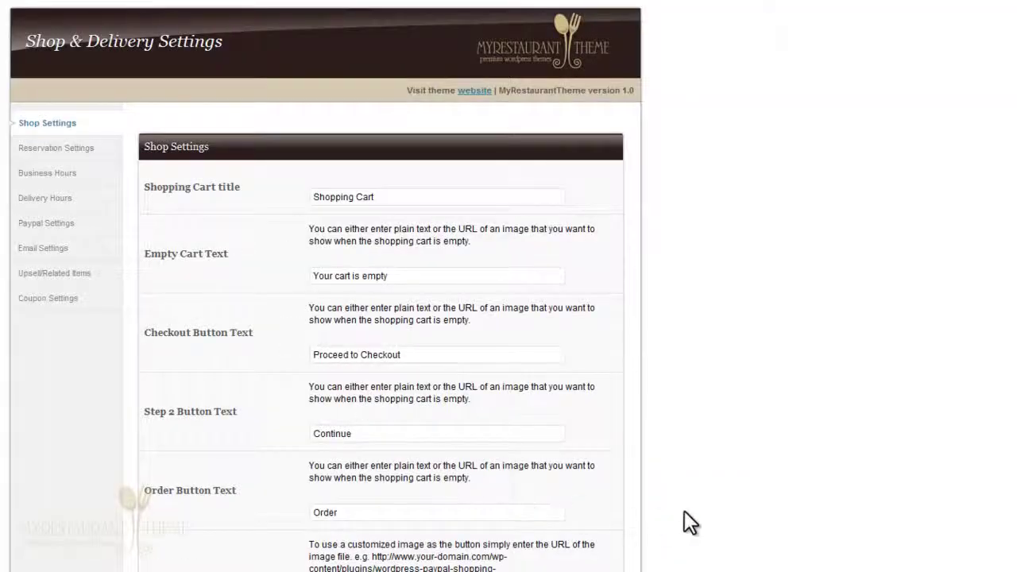
Set the Checkout Page URL to Checkout, turn Reset Cart on and save the Shop Settings
scroll(690, 521, "down", 6)
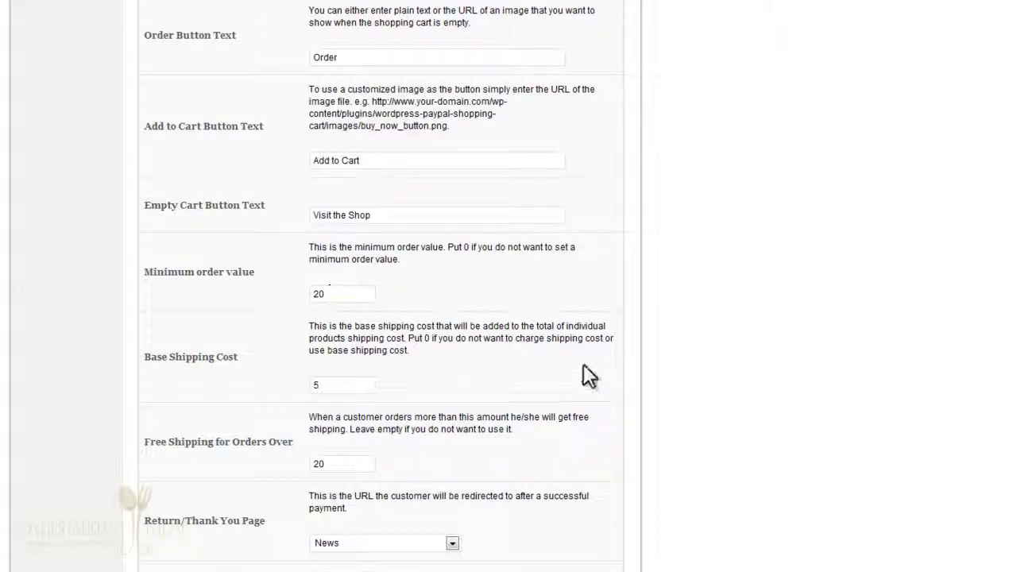
scroll(468, 366, "down", 1)
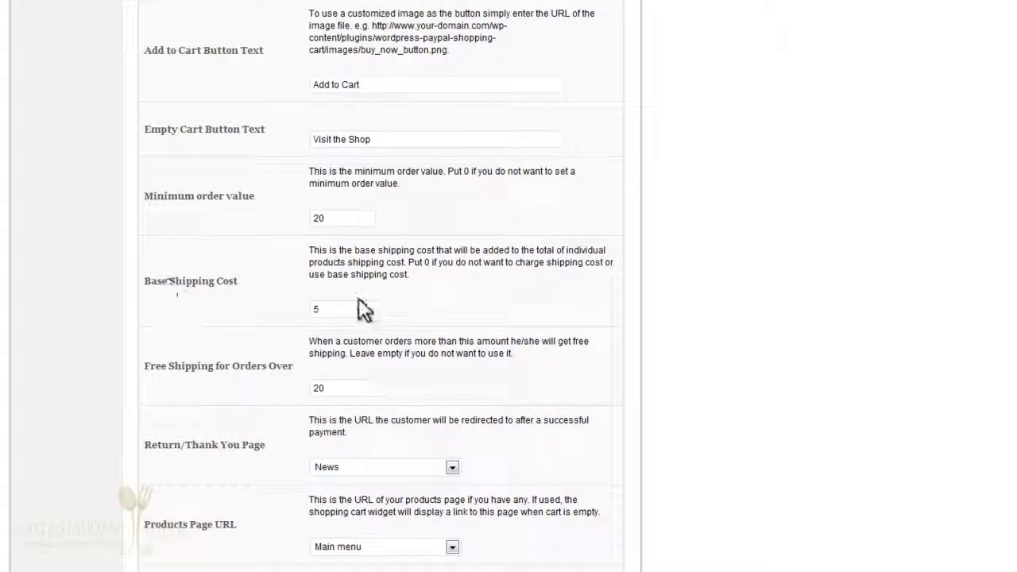
left_click(368, 392)
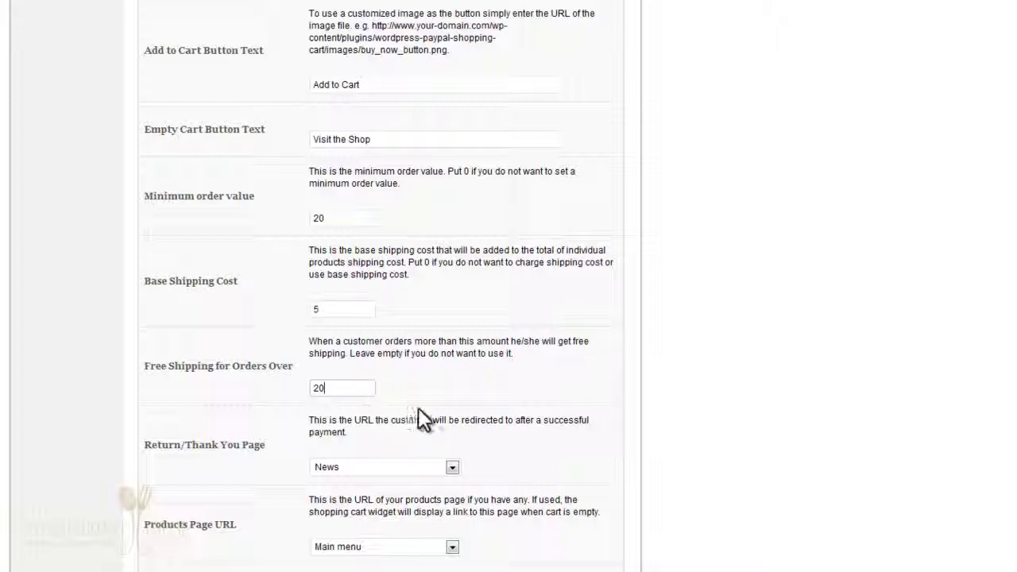
scroll(627, 350, "down", 3)
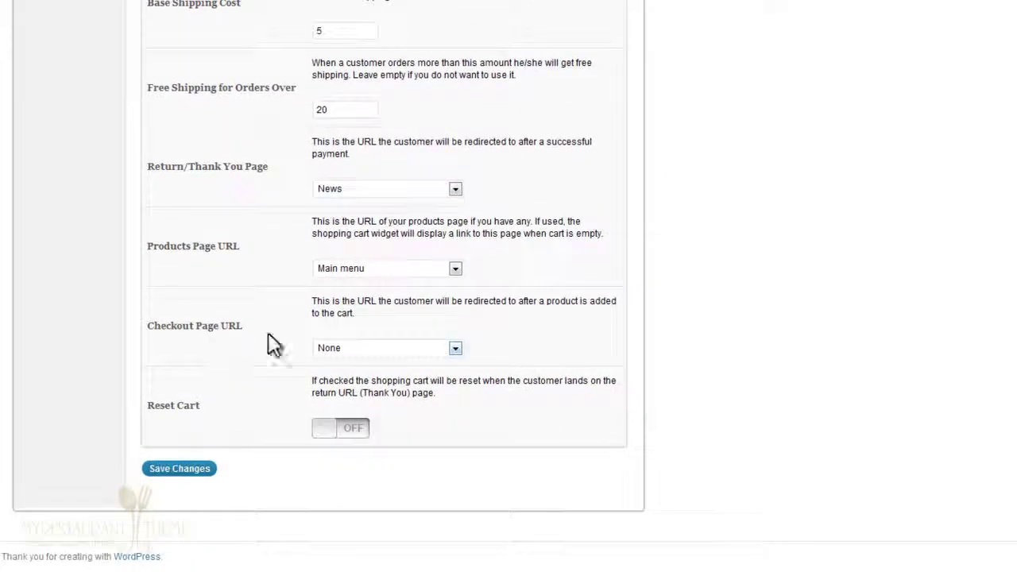
left_click(356, 350)
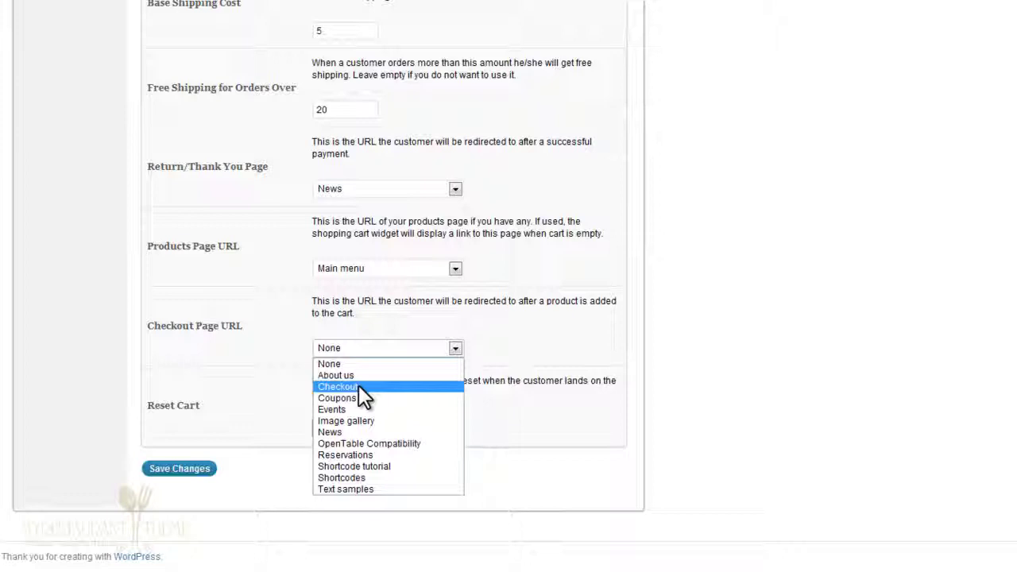
left_click(359, 387)
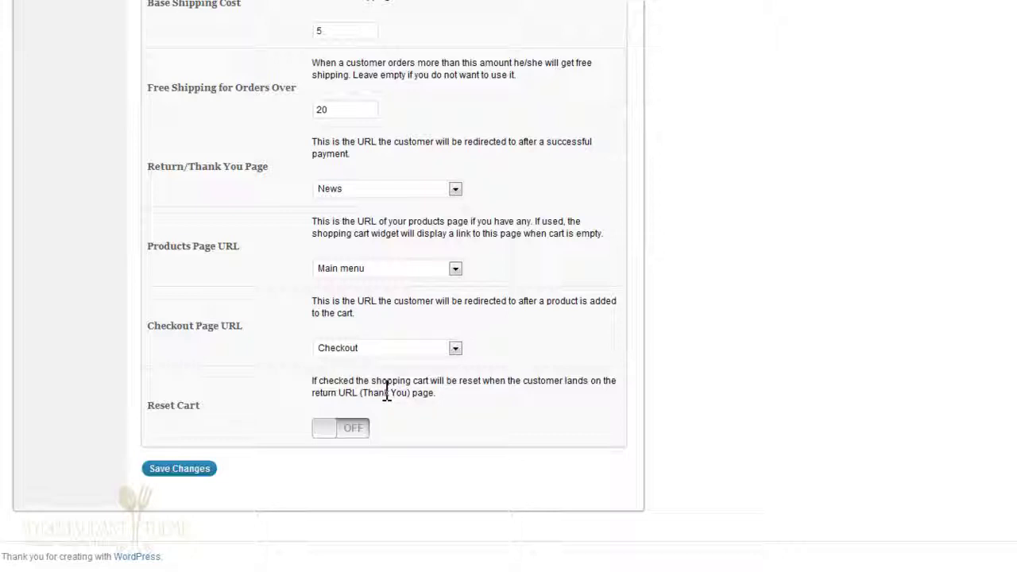
left_click(348, 429)
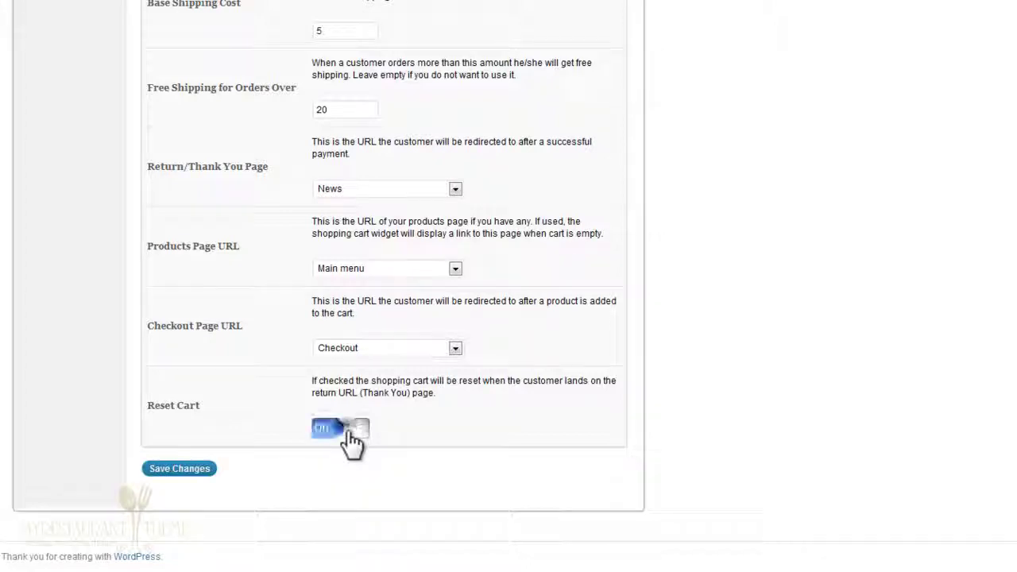
left_click(192, 475)
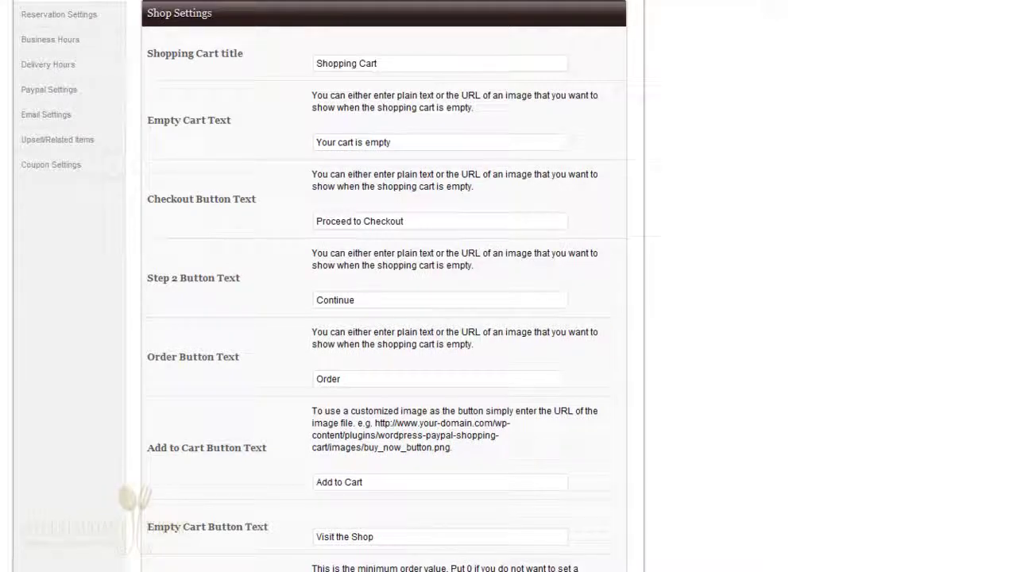
Open the Delivery Hours settings and review the time zone, the daily time slots and the Closed Text message
scroll(573, 182, "down", 1)
scroll(397, 175, "up", 3)
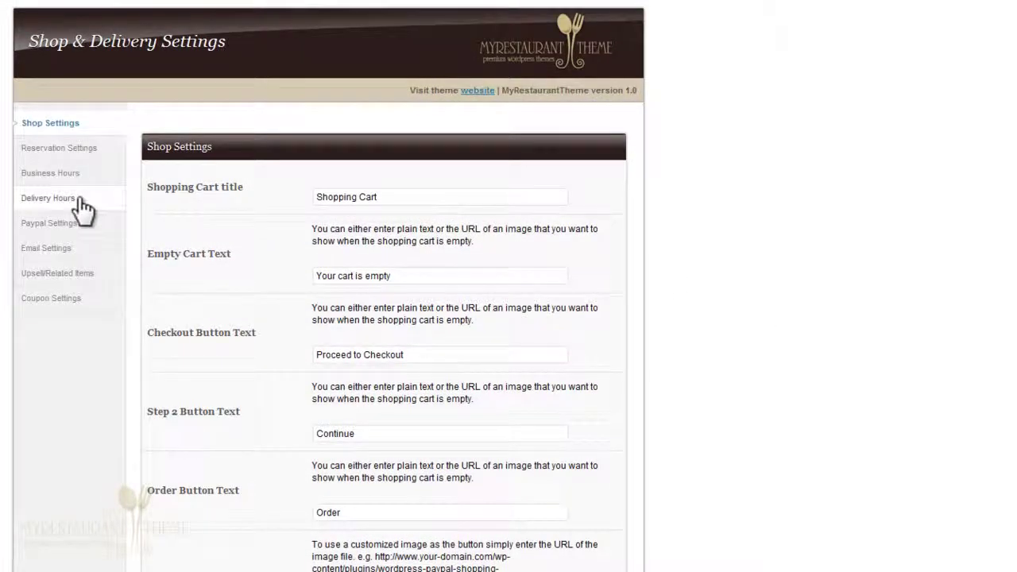
left_click(80, 203)
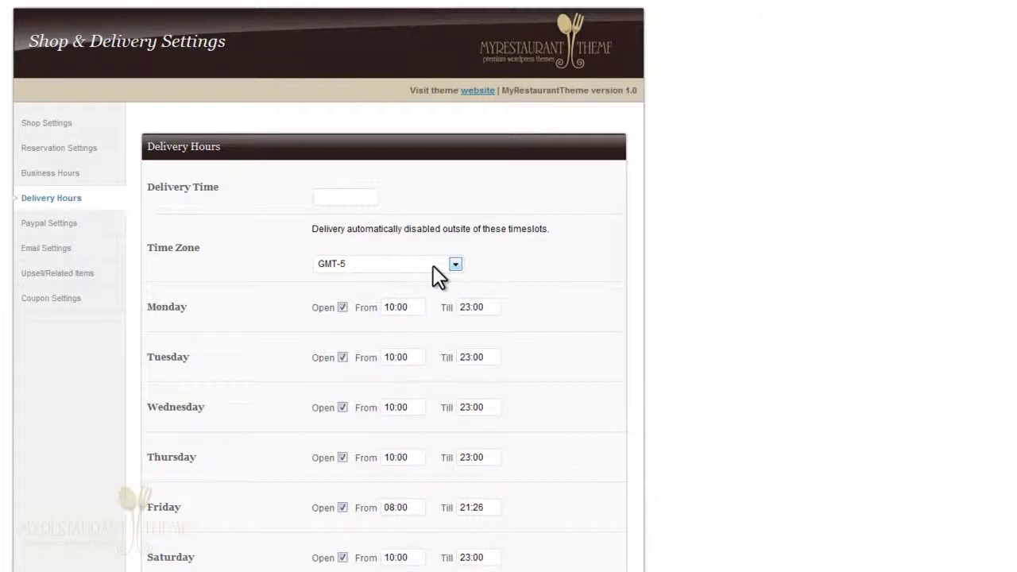
scroll(641, 275, "down", 2)
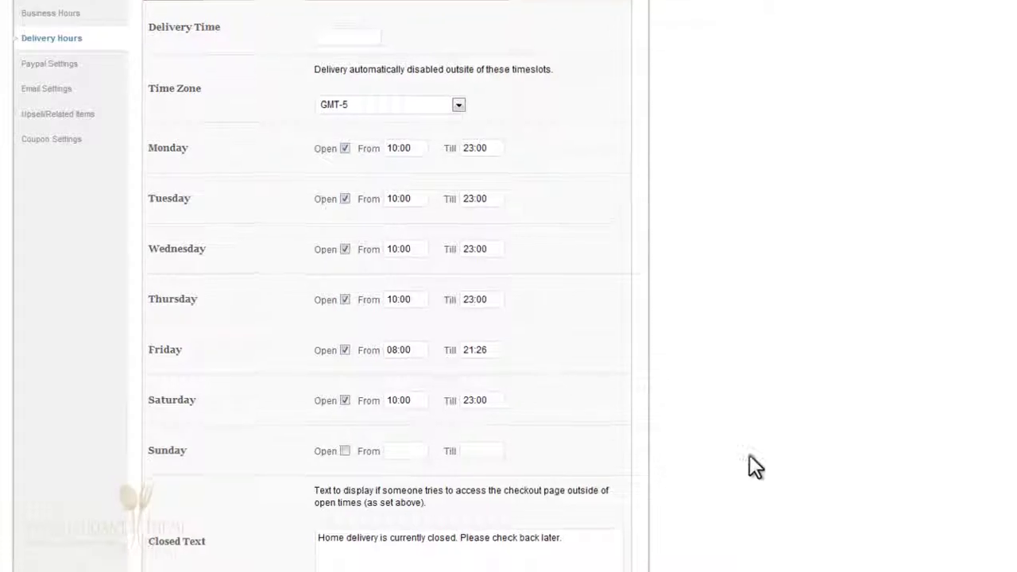
scroll(557, 437, "down", 3)
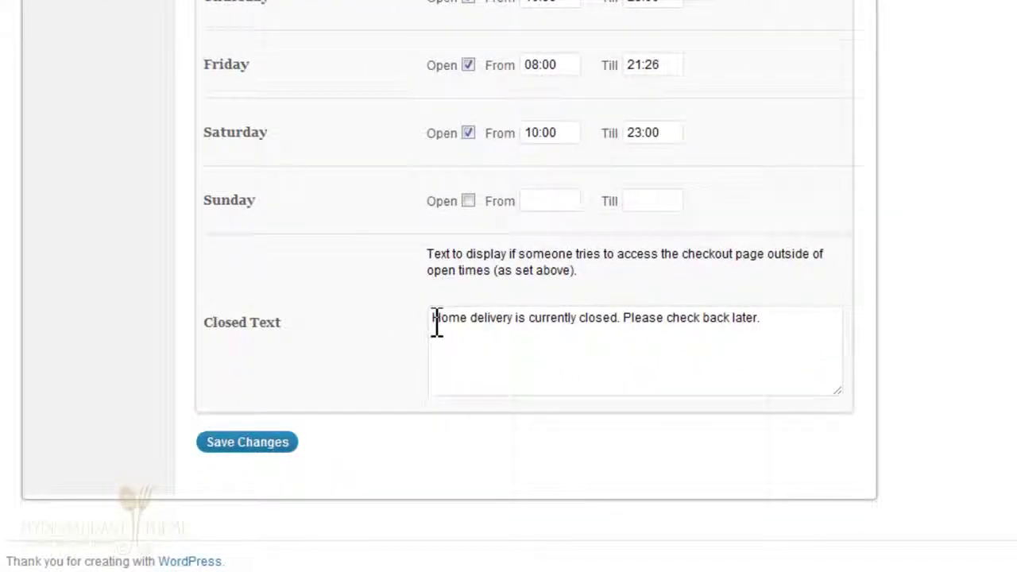
left_click_drag(436, 322, 832, 370)
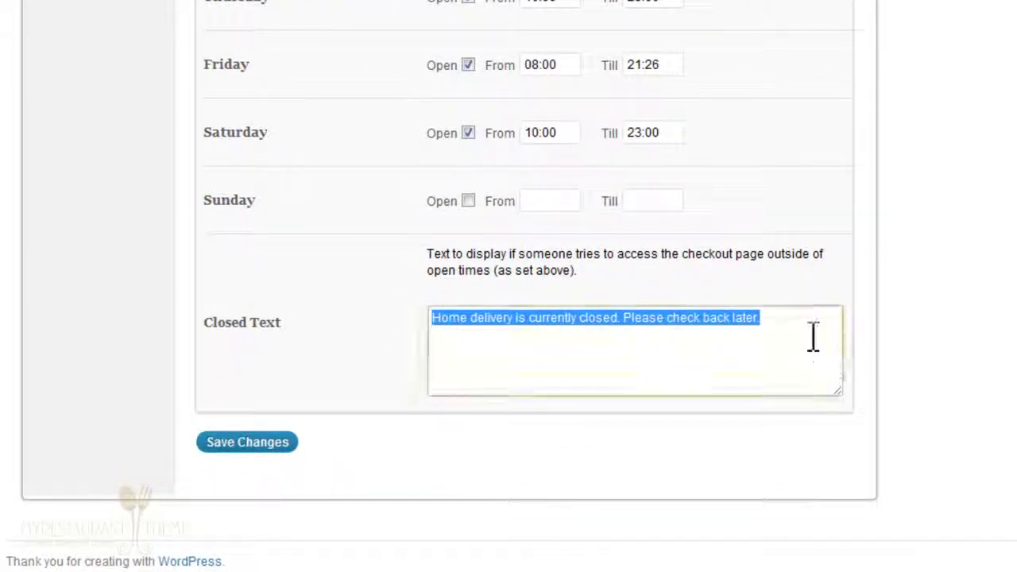
left_click(518, 348)
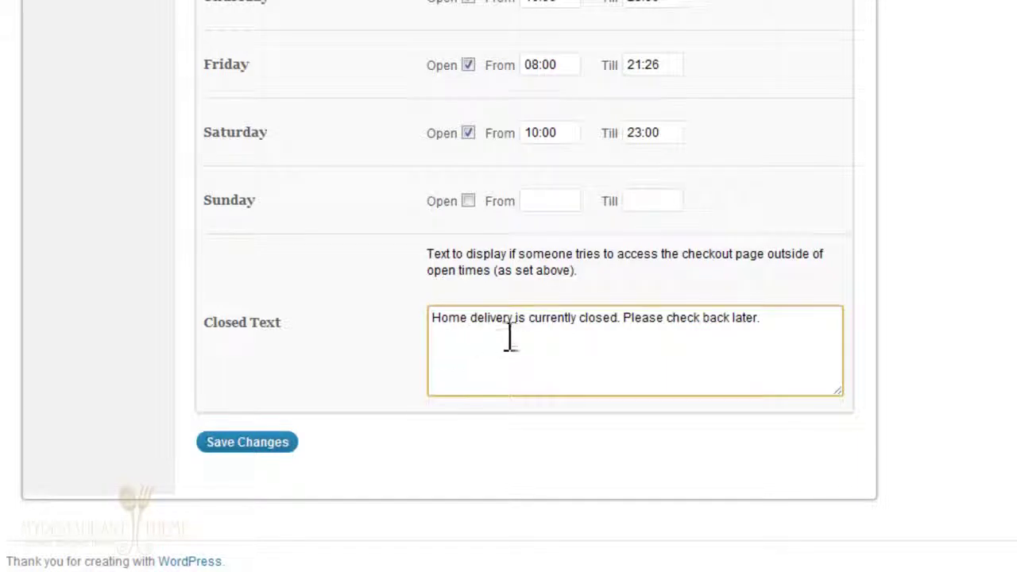
left_click(780, 330)
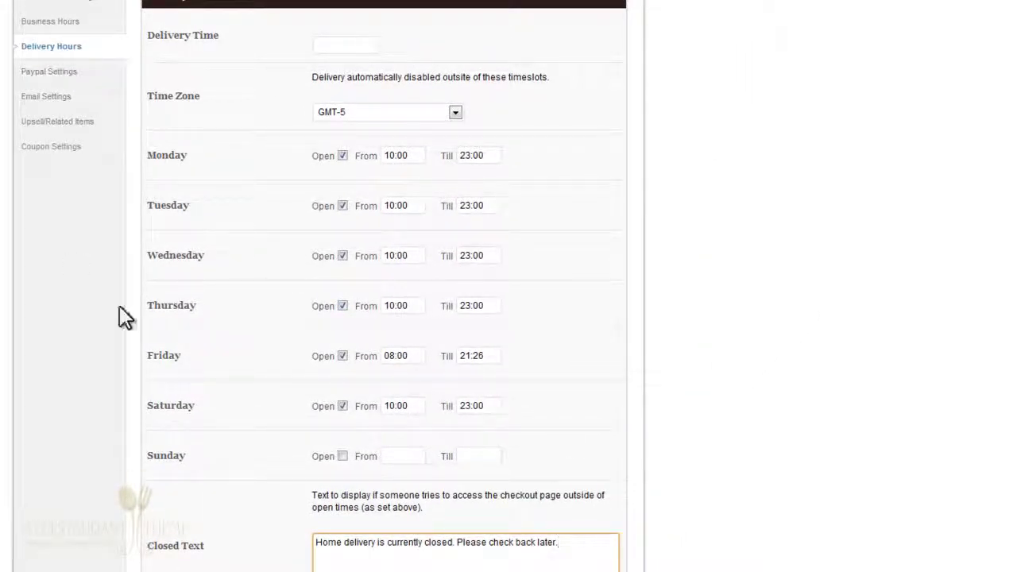
Turn Sandbox Mode off in the Paypal Settings
left_click(73, 71)
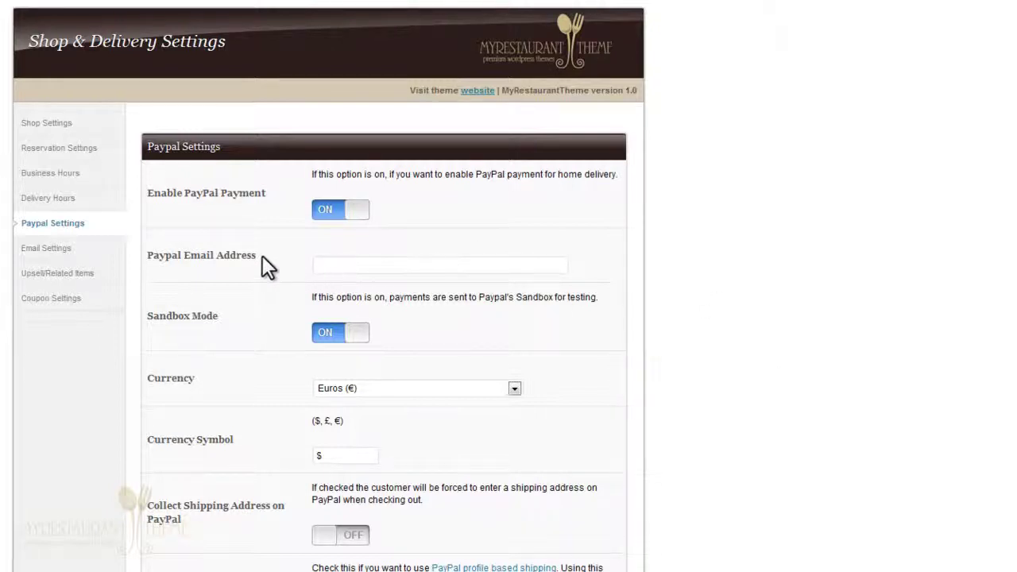
left_click(440, 263)
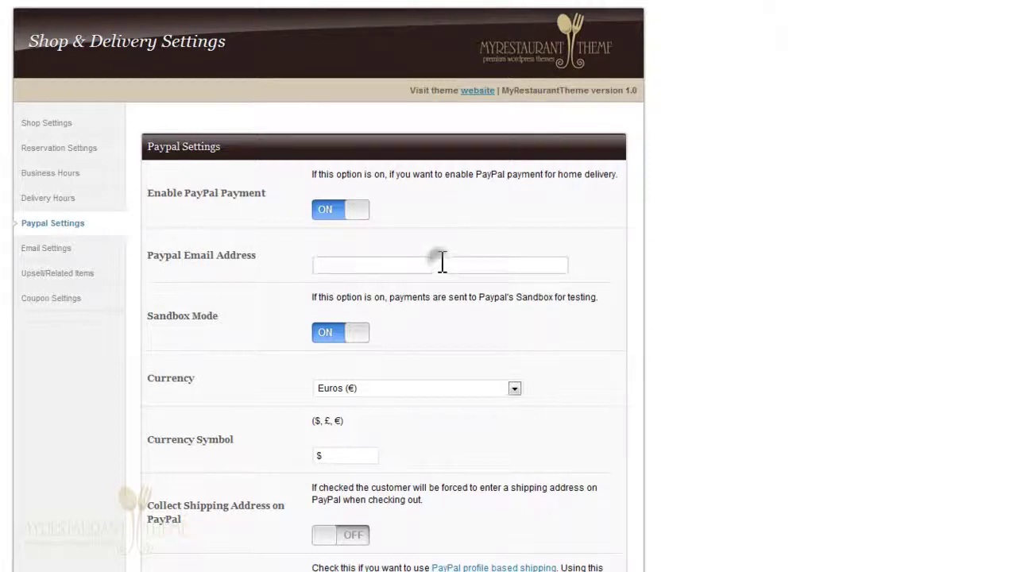
left_click(358, 337)
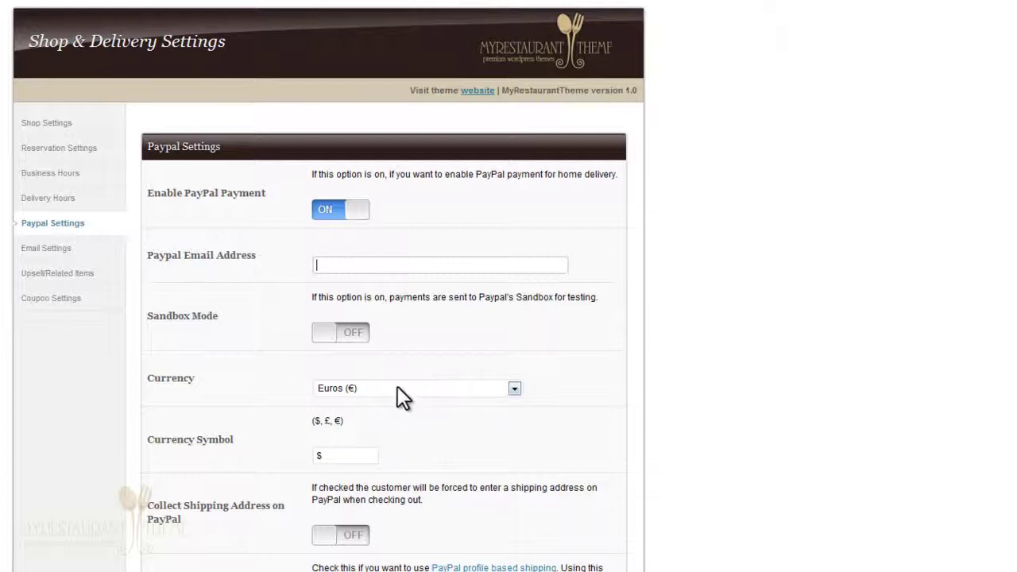
Examine the available PayPal currencies, the currency symbol and the shipping options in the Paypal Settings
scroll(396, 388, "down", 3)
left_click(393, 283)
left_click(699, 297)
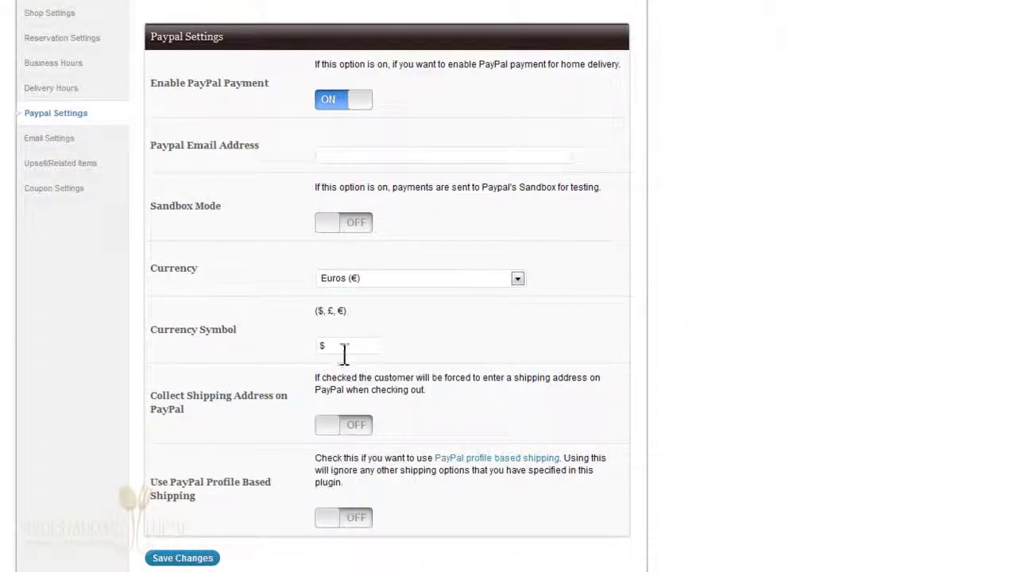
left_click(429, 279)
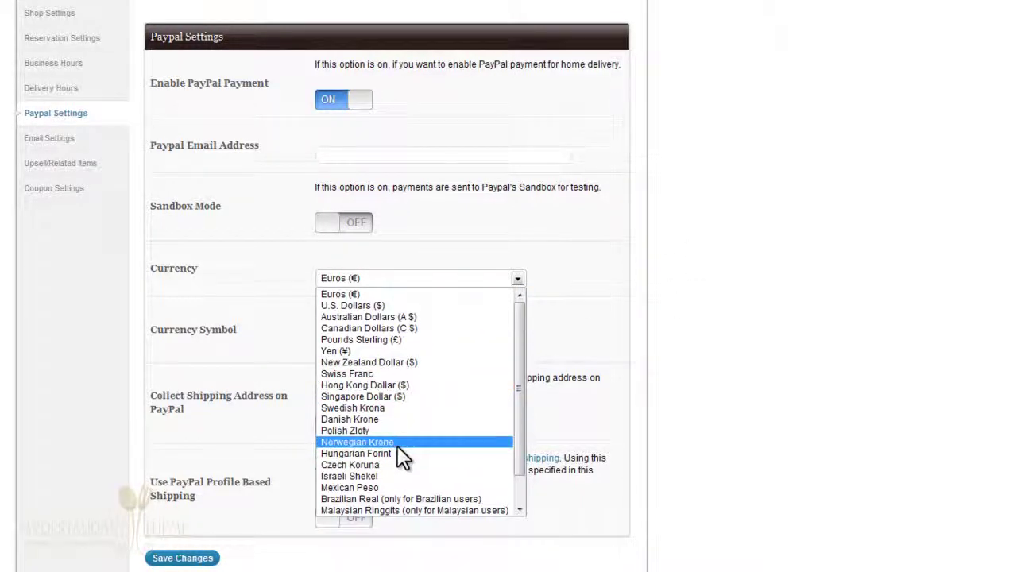
left_click(697, 311)
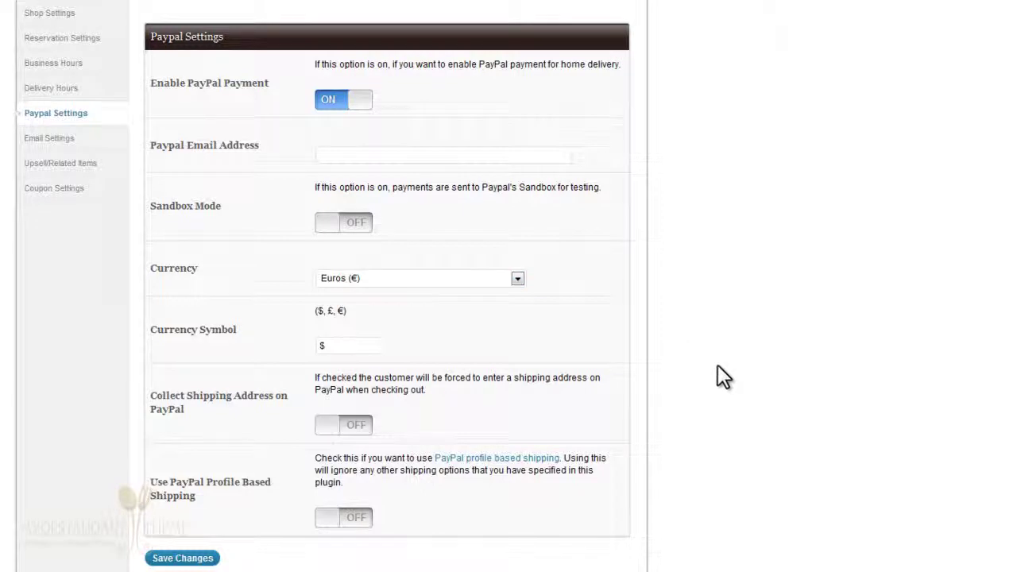
scroll(715, 375, "down", 1)
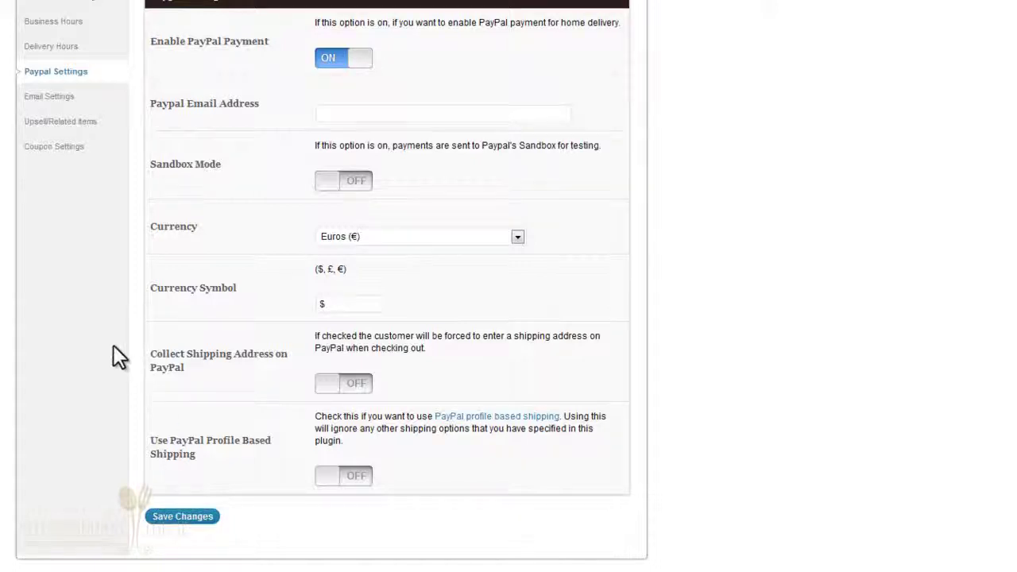
Open the Email Settings and review the notification address, confirmation subjects and shop and customer email texts
left_click(94, 97)
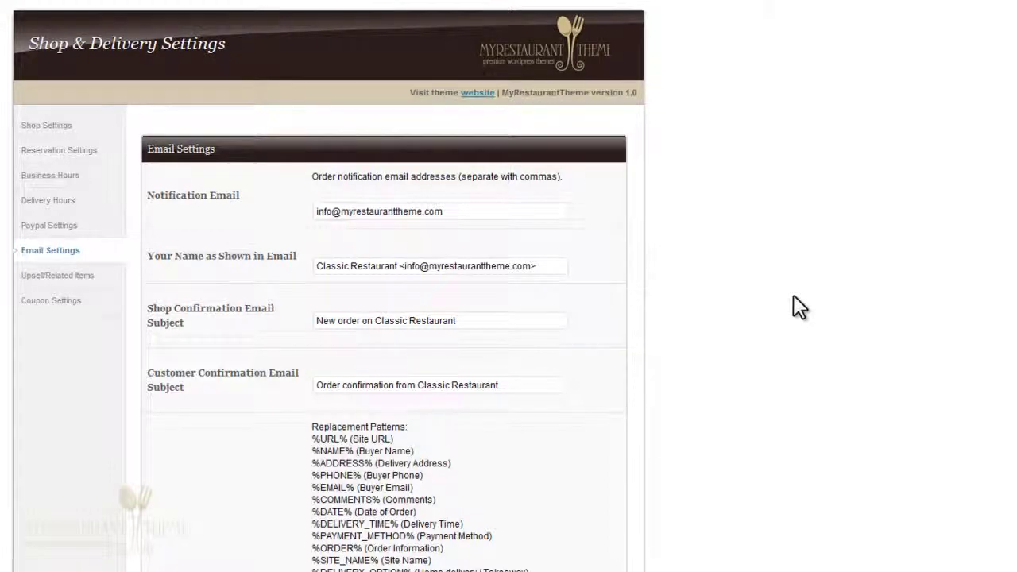
scroll(794, 297, "down", 7)
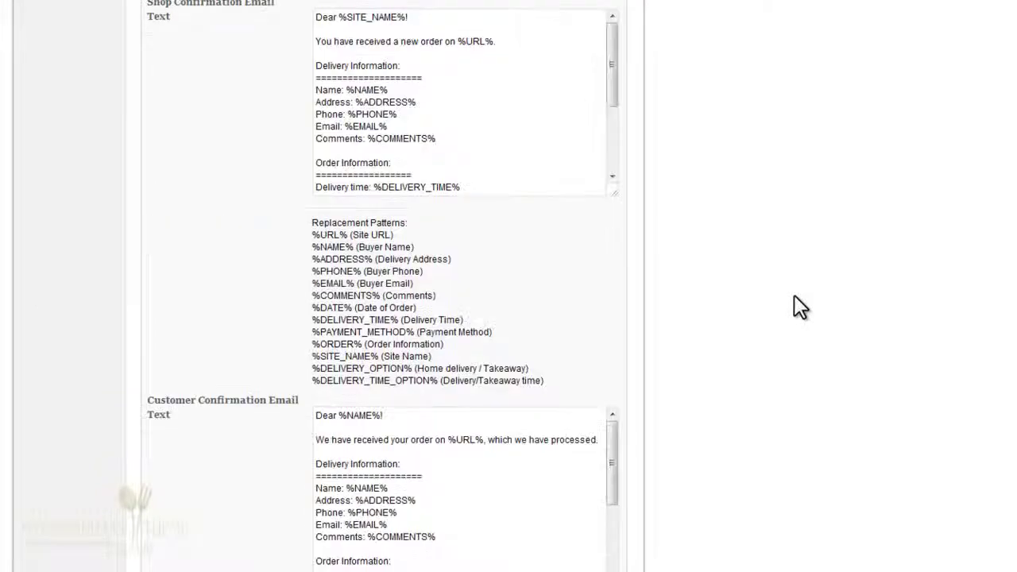
scroll(794, 296, "up", 7)
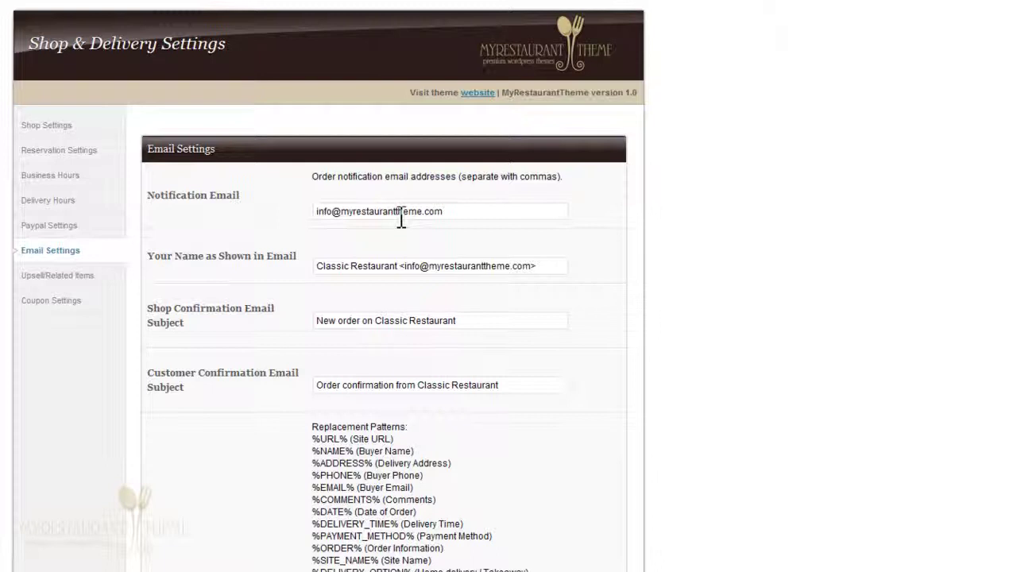
Review the notification address, the name shown in emails and the customer confirmation subject in the Email Settings
left_click(495, 211)
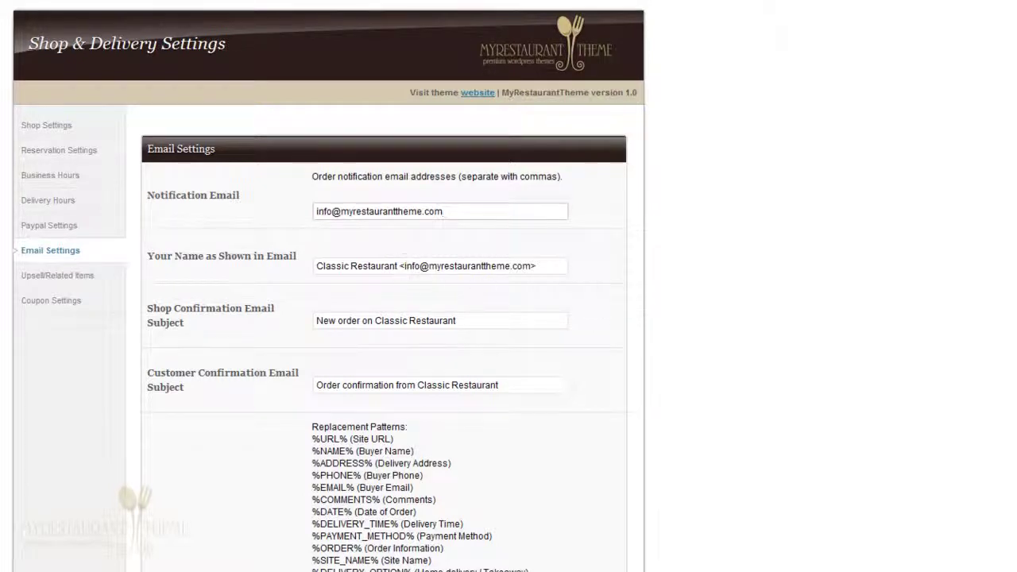
left_click(401, 269)
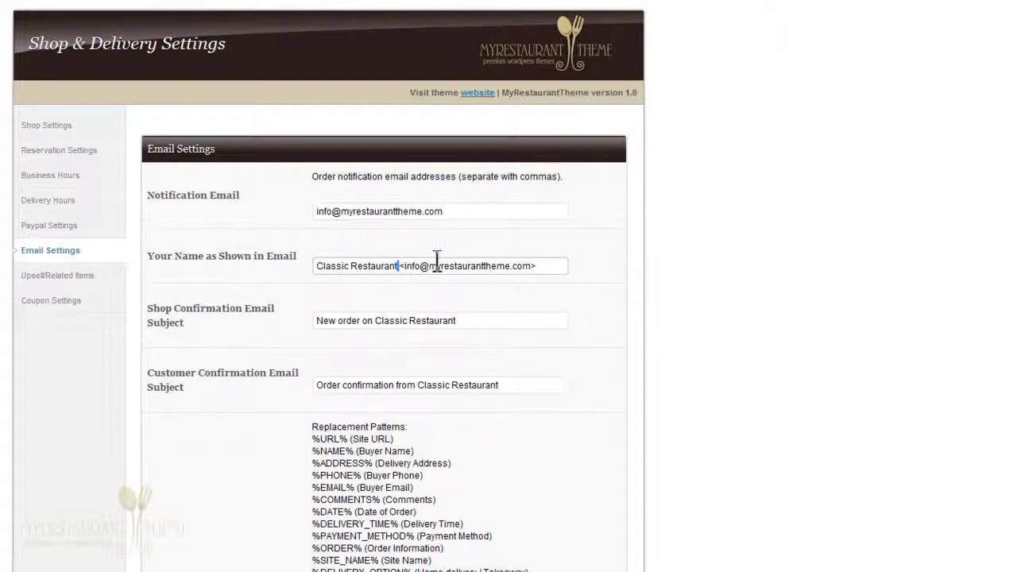
left_click(393, 268)
left_click(495, 214)
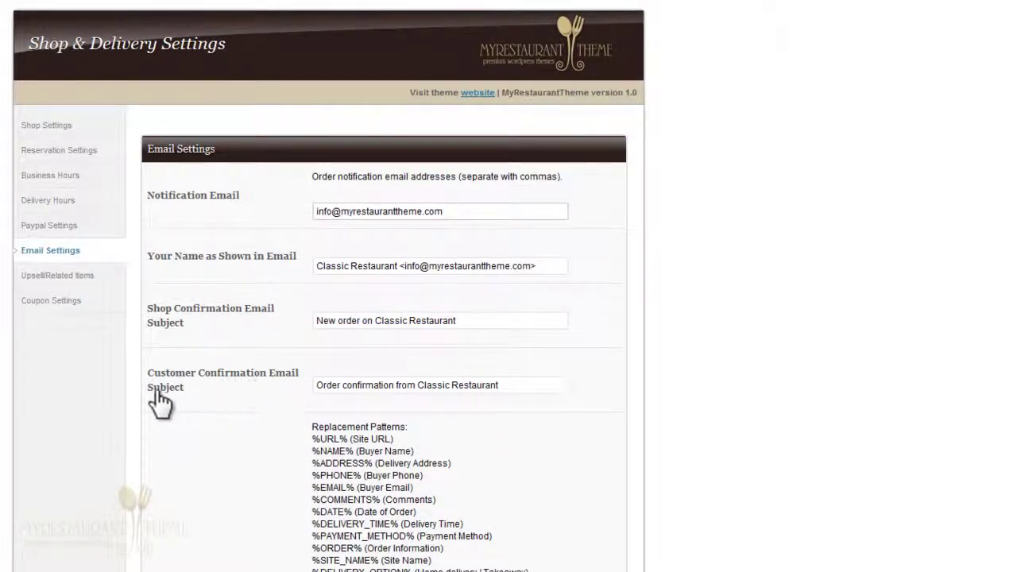
left_click(528, 380)
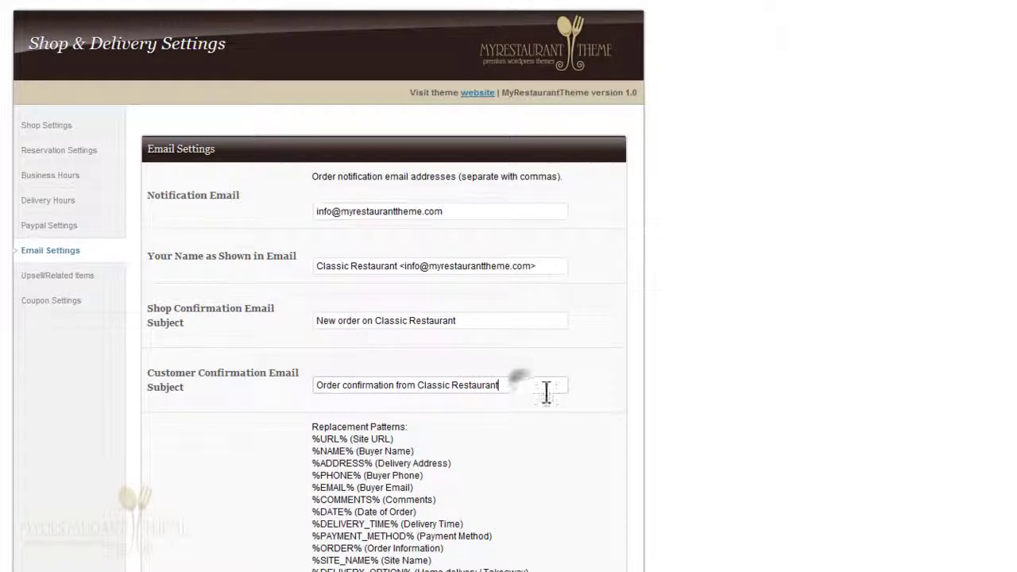
Examine the Shop Confirmation Email Text and its replacement patterns, highlighting the %SITE_NAME% pattern
scroll(775, 381, "down", 5)
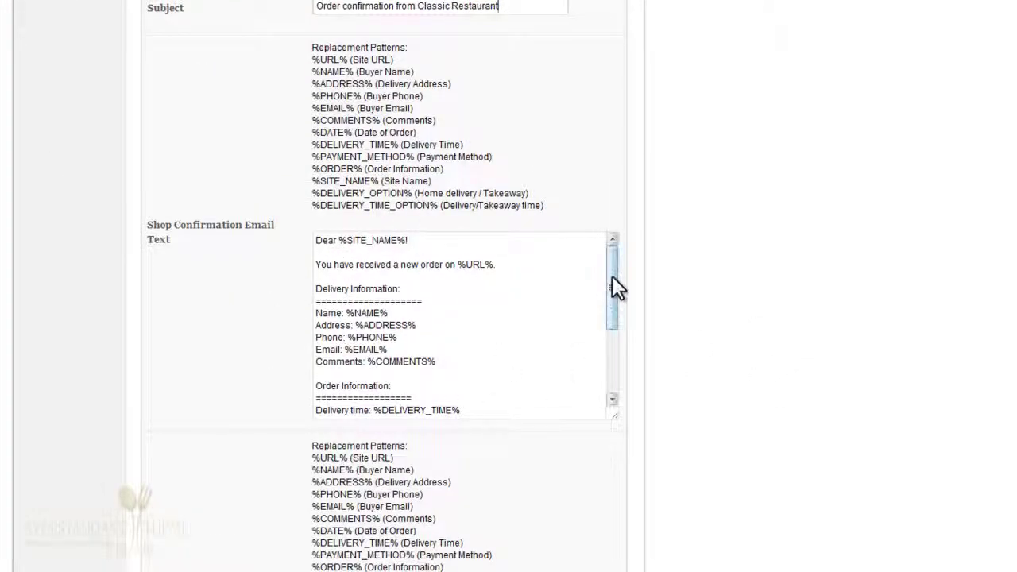
left_click_drag(612, 276, 617, 251)
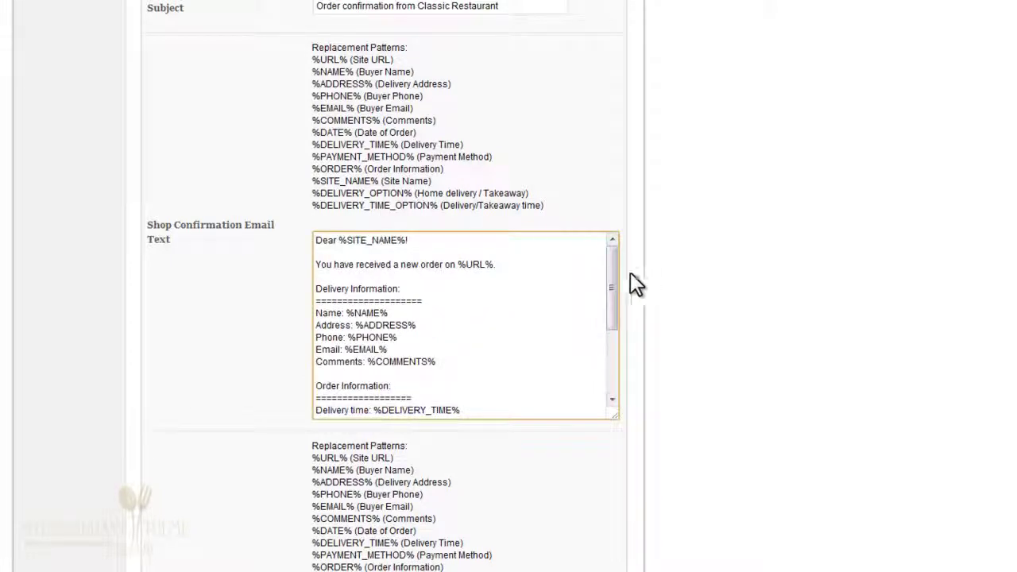
scroll(711, 265, "up", 2)
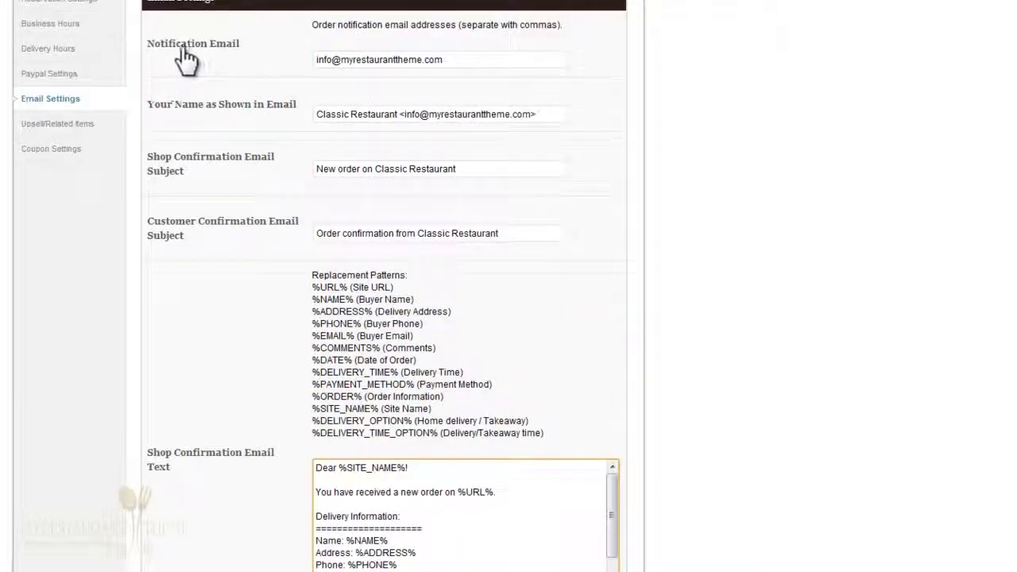
scroll(691, 312, "down", 2)
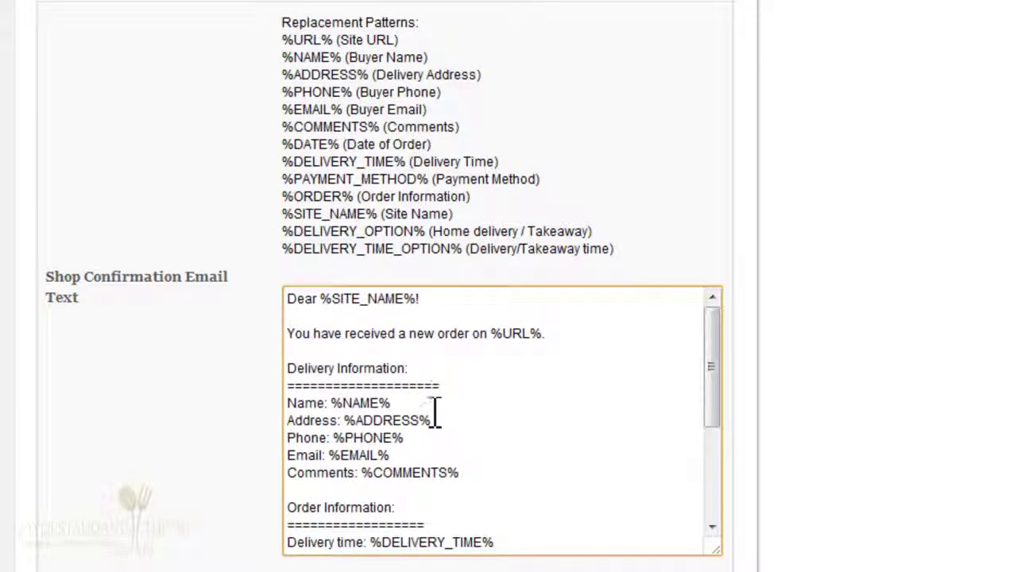
left_click(442, 399)
left_click_drag(283, 213, 378, 215)
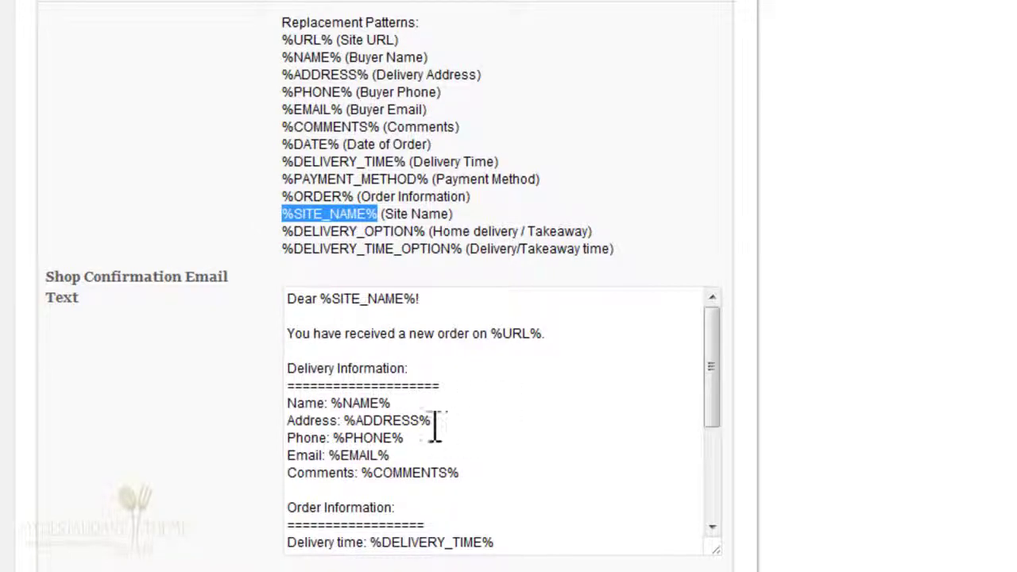
Review the whole Customer Confirmation Email Text and save the Email Settings
scroll(897, 522, "down", 8)
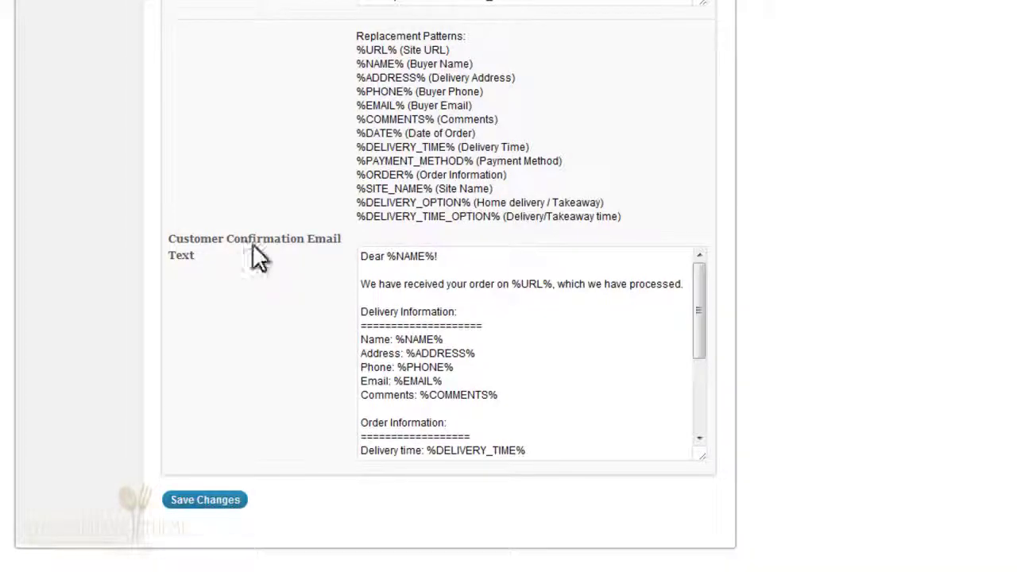
left_click(477, 253)
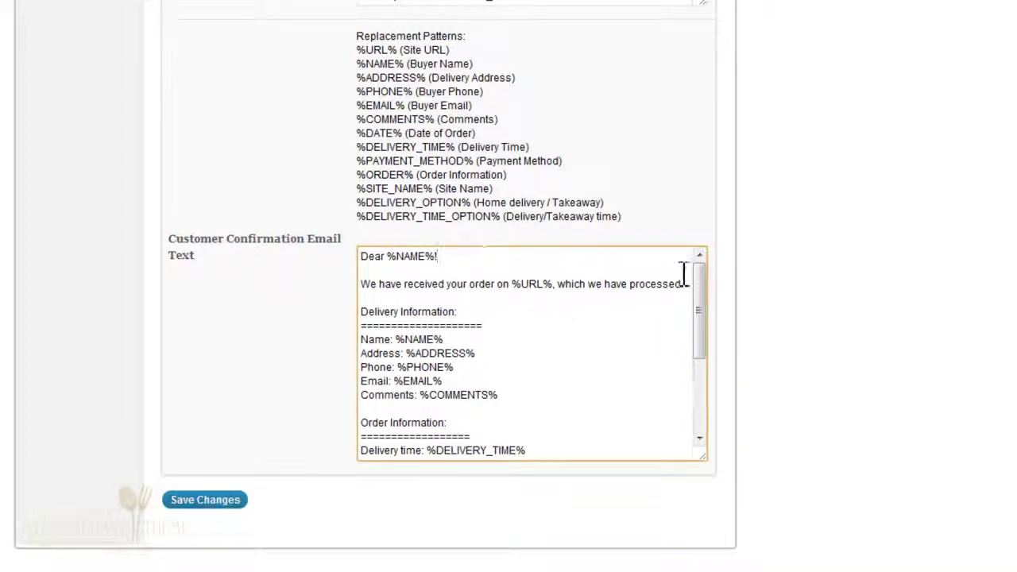
left_click_drag(698, 287, 687, 377)
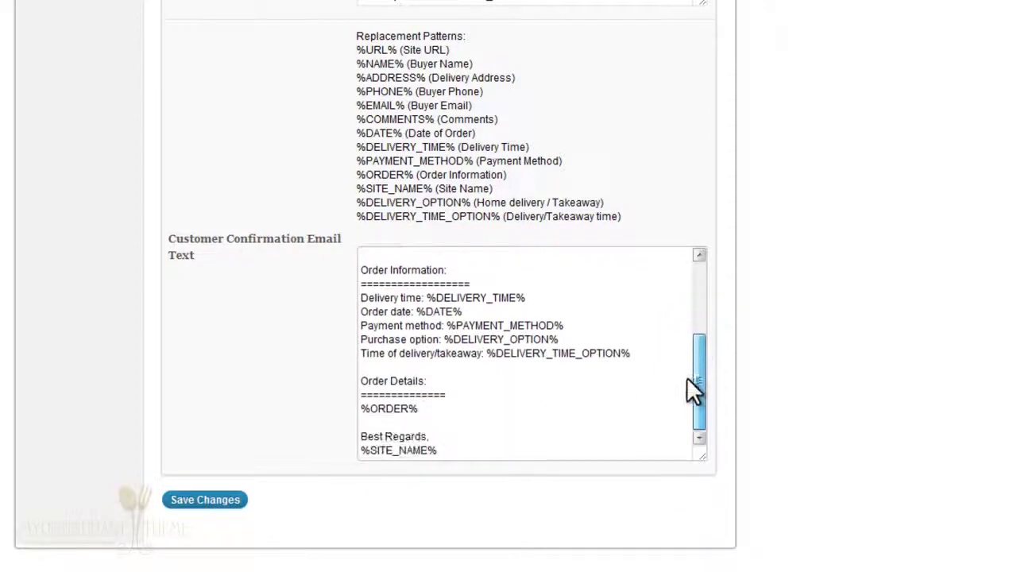
left_click_drag(680, 417, 702, 314)
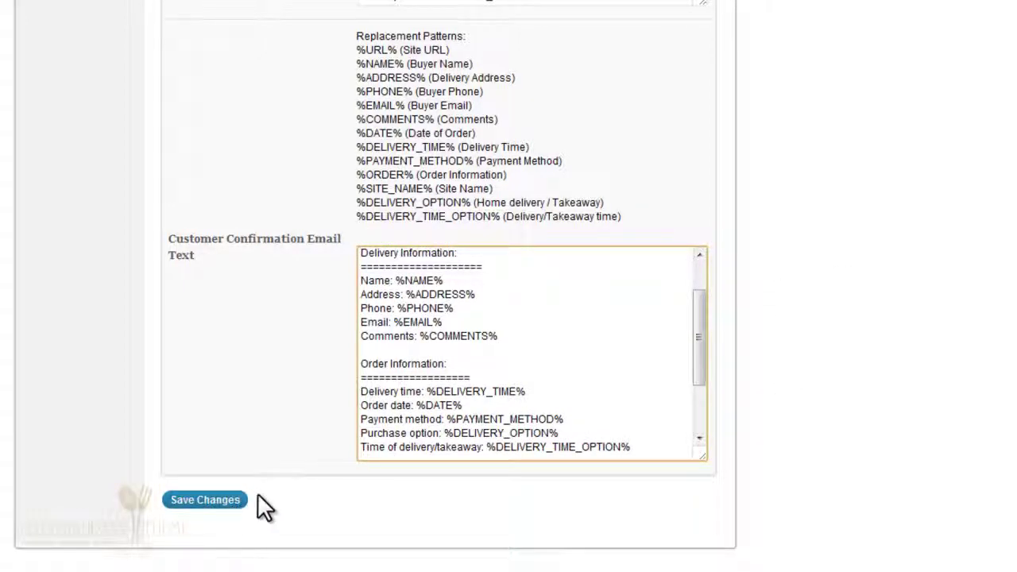
left_click(200, 501)
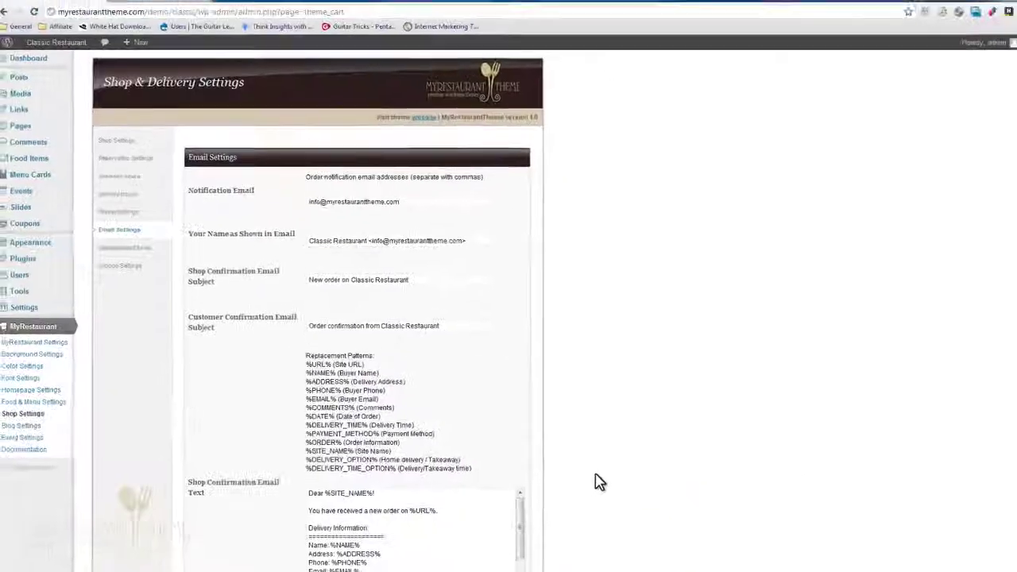
On the site's Main menu page, raise the Mozzarella Soup quantity to 2 and add a BBQ Rump Steak to the cart
left_click(155, 1)
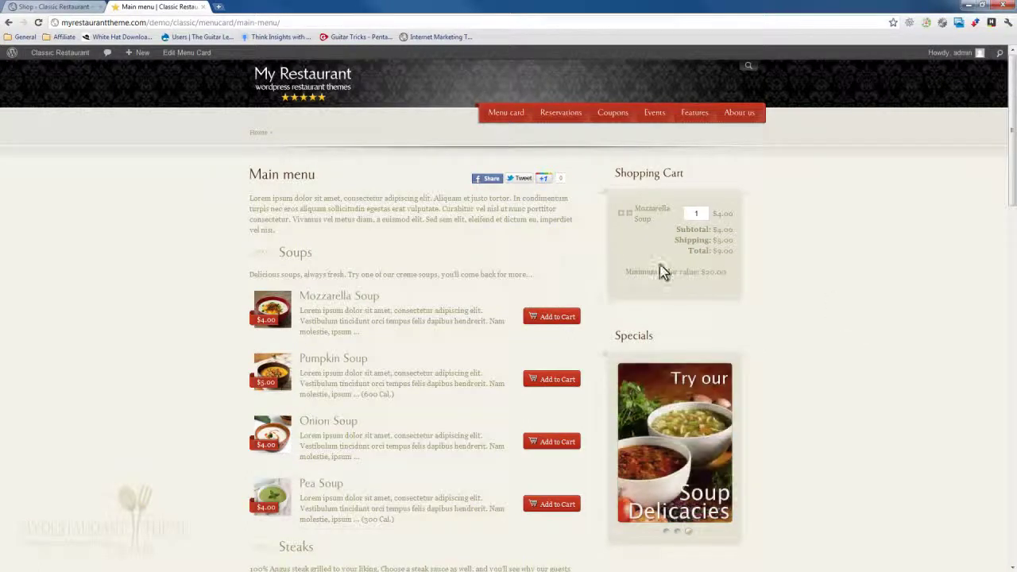
left_click(623, 214)
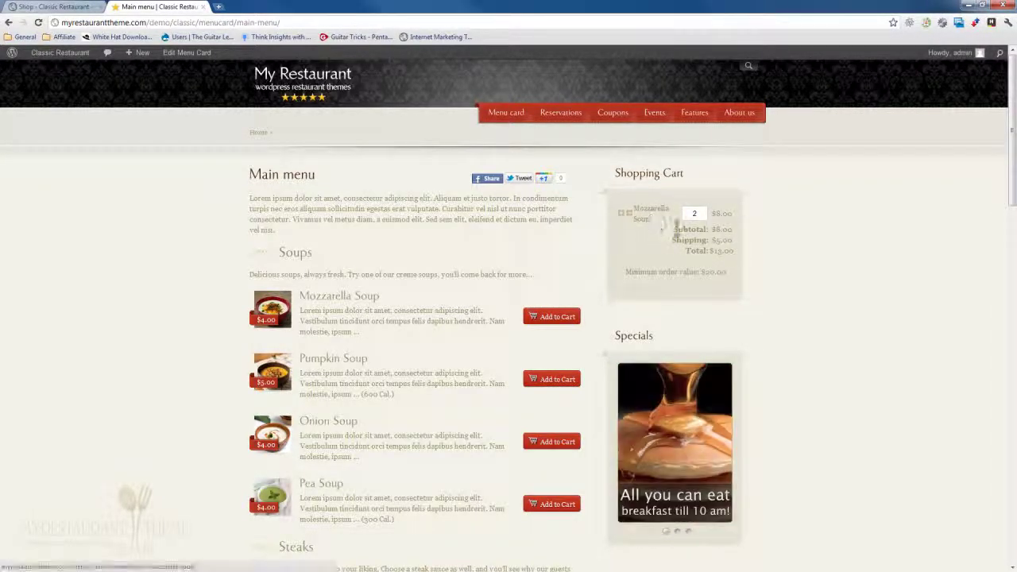
scroll(799, 349, "down", 3)
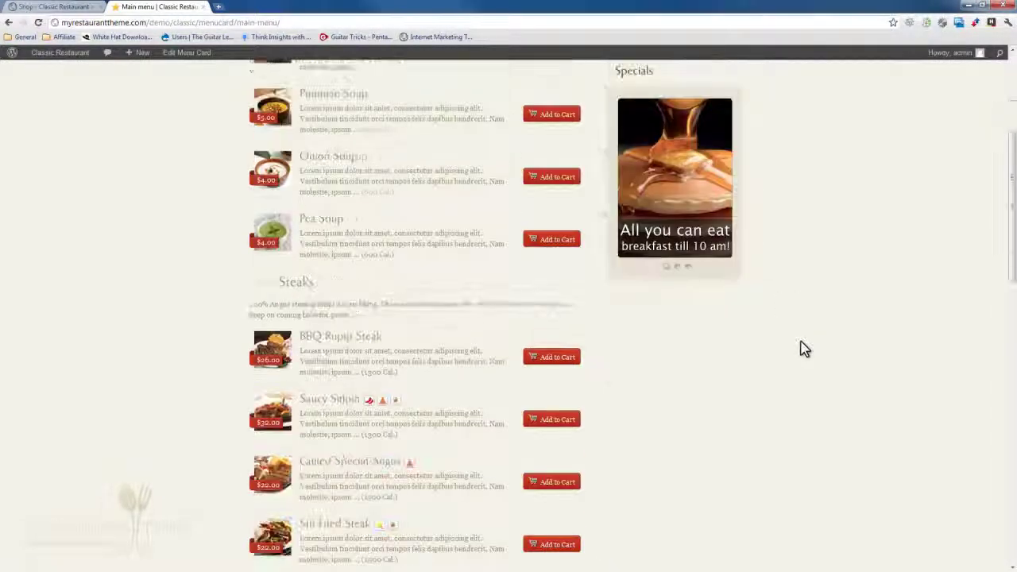
left_click(558, 364)
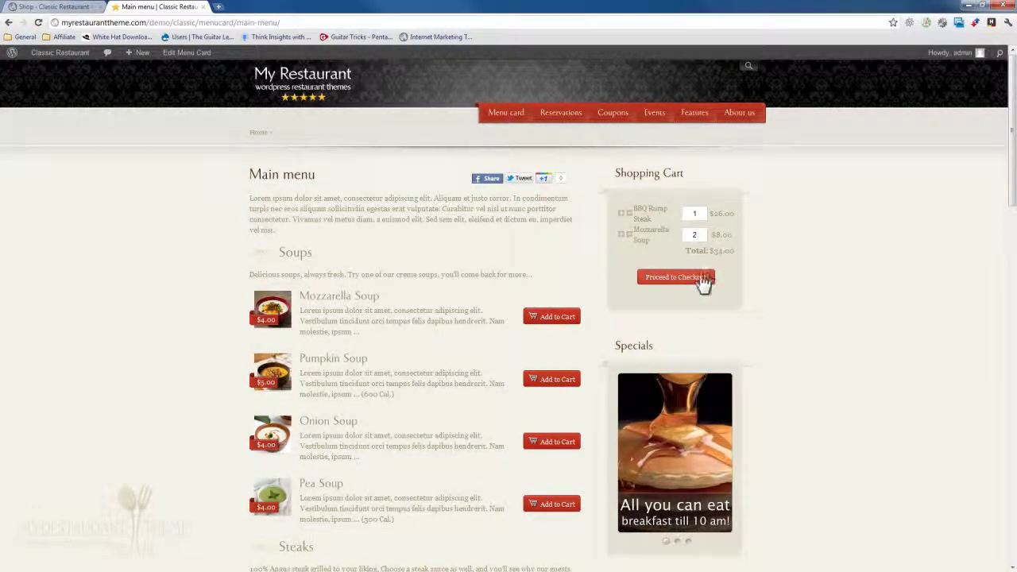
Proceed through the order review to Delivery Information and choose Later with 02-Feb-2012 16:31 as the delivery time
left_click(675, 277)
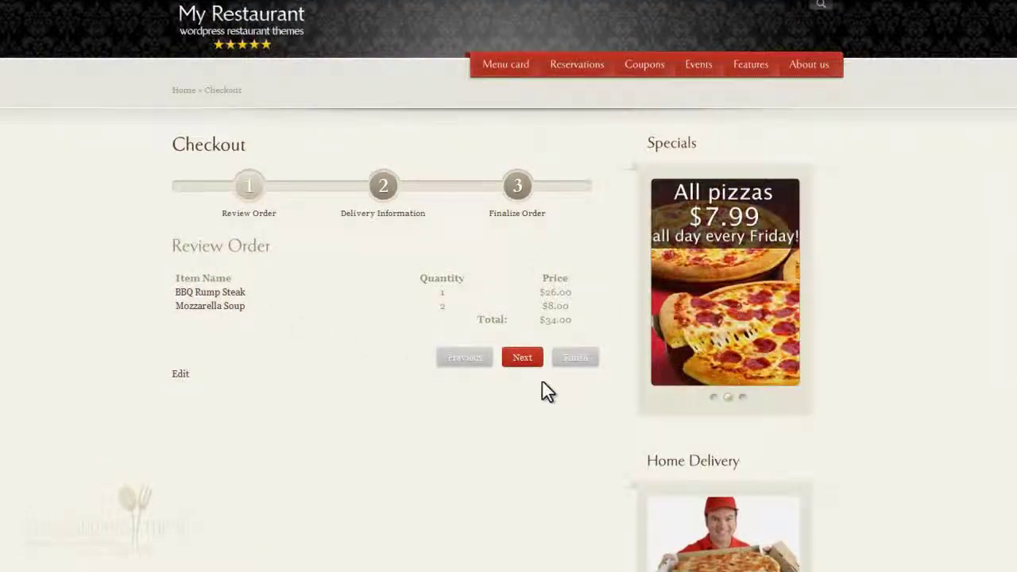
left_click(516, 360)
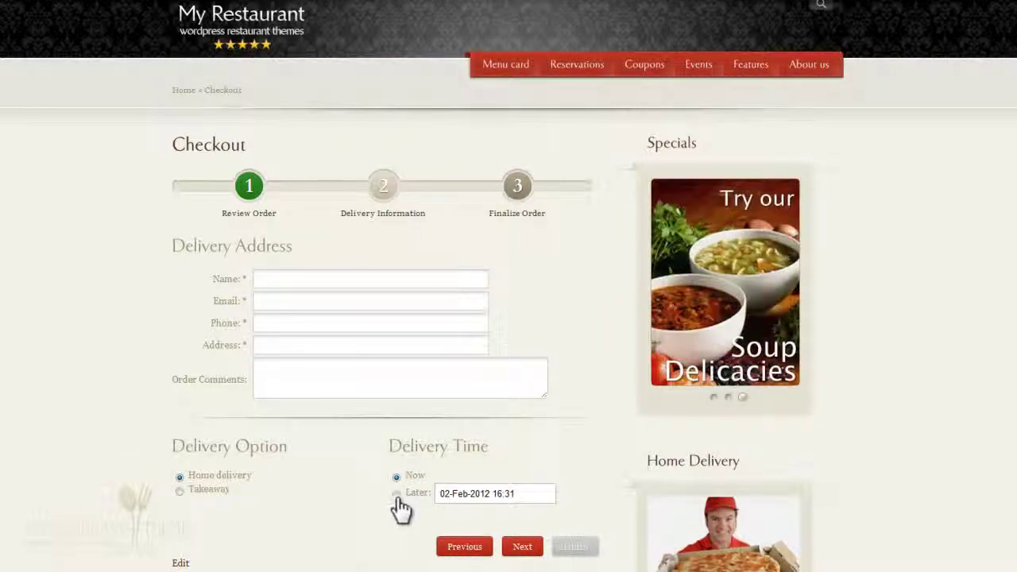
left_click(473, 501)
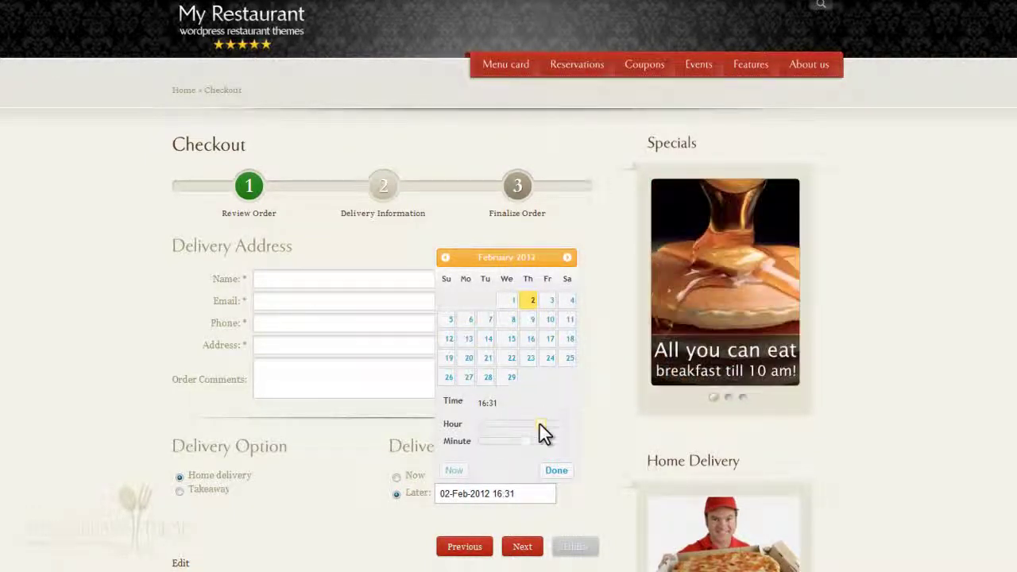
mouse_move(540, 424)
left_mouse_down()
mouse_move(527, 424)
mouse_move(542, 425)
left_mouse_up()
left_click(601, 447)
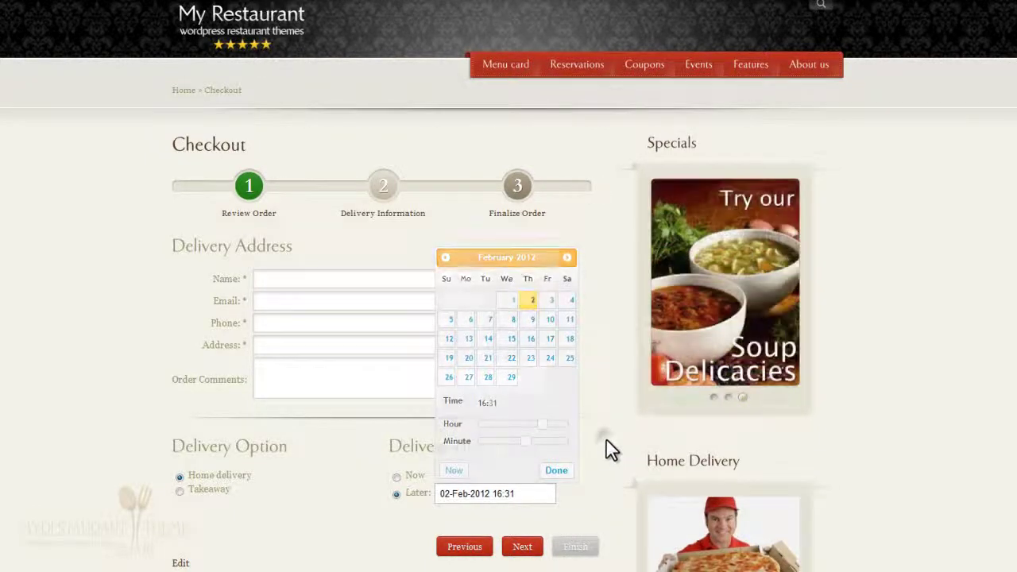
Fill in the customer's name, email, phone and address, and select Pay upon delivery under Finalize Order
left_click(526, 550)
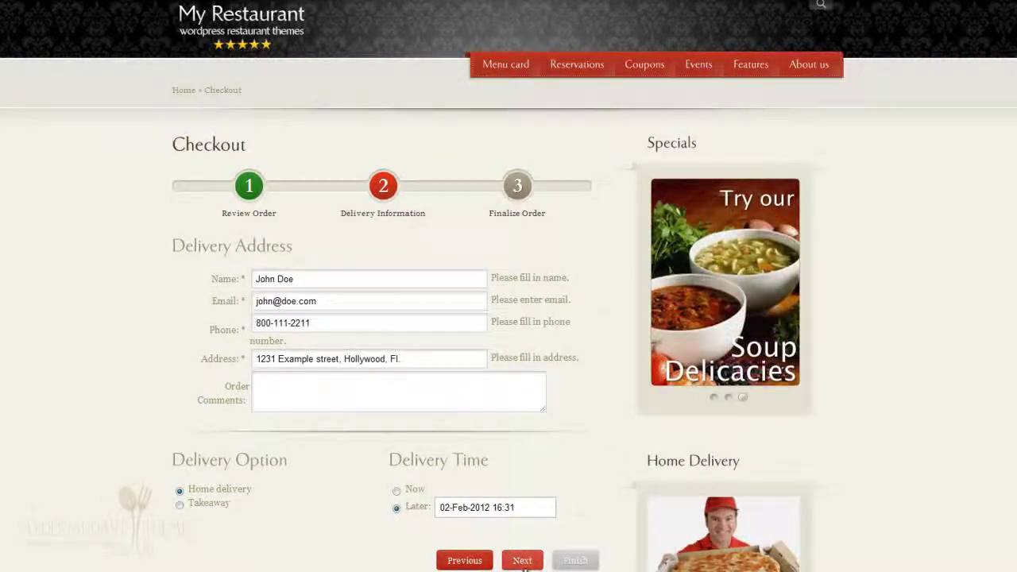
left_click(523, 564)
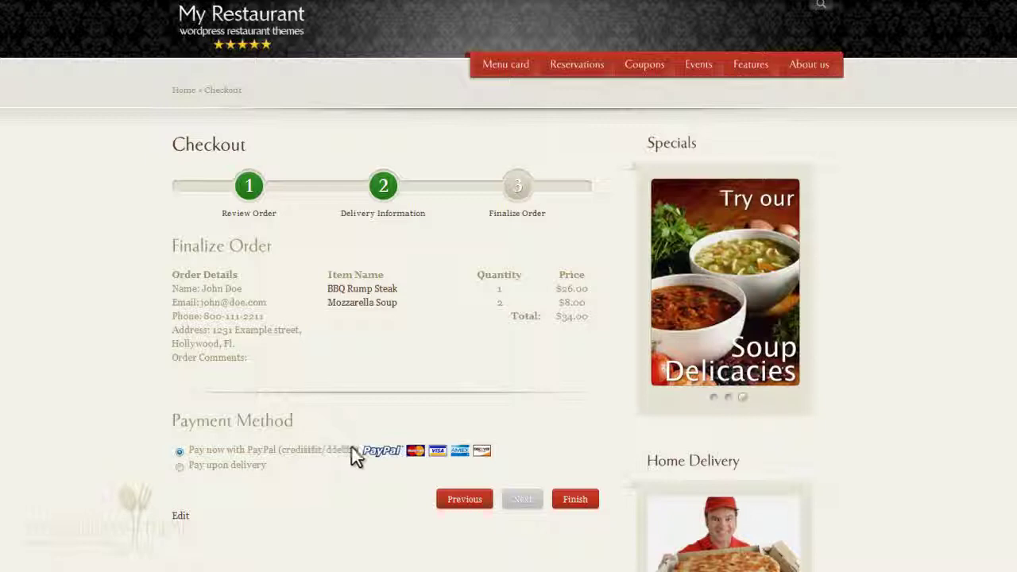
left_click(181, 465)
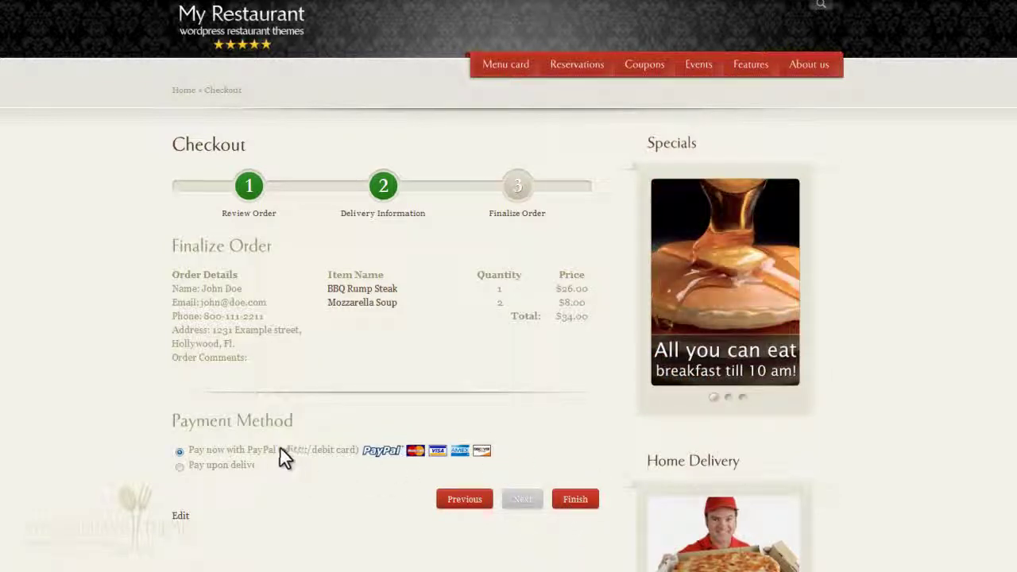
left_click(221, 468)
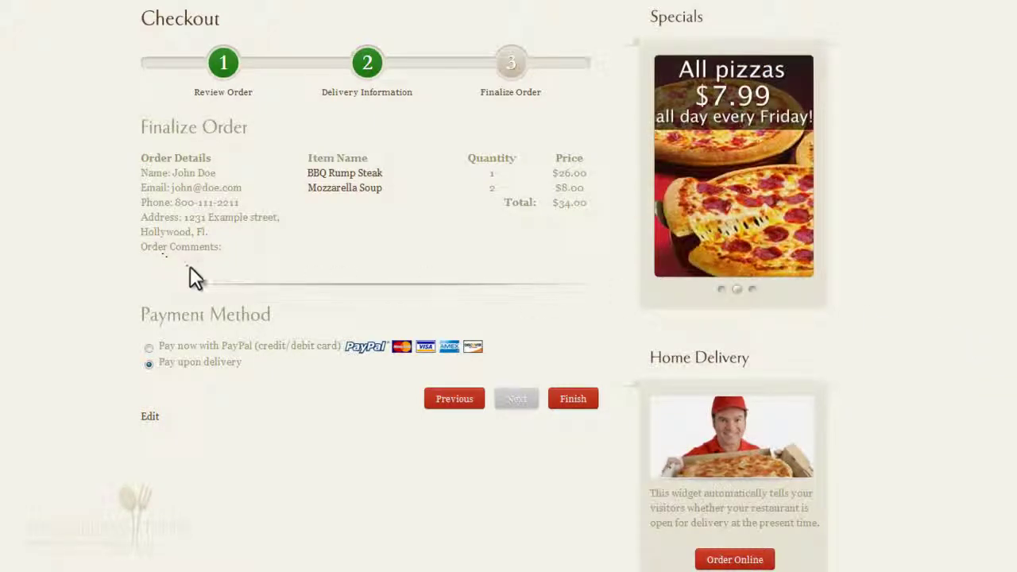
Go back through the checkout stages from Finalize Order to Review Order
left_click(449, 399)
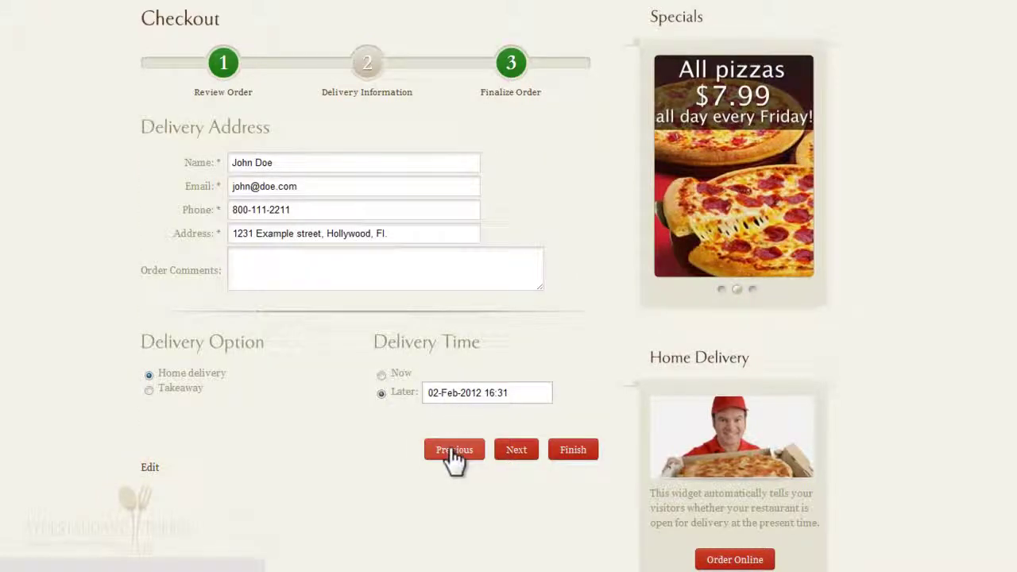
left_click(454, 451)
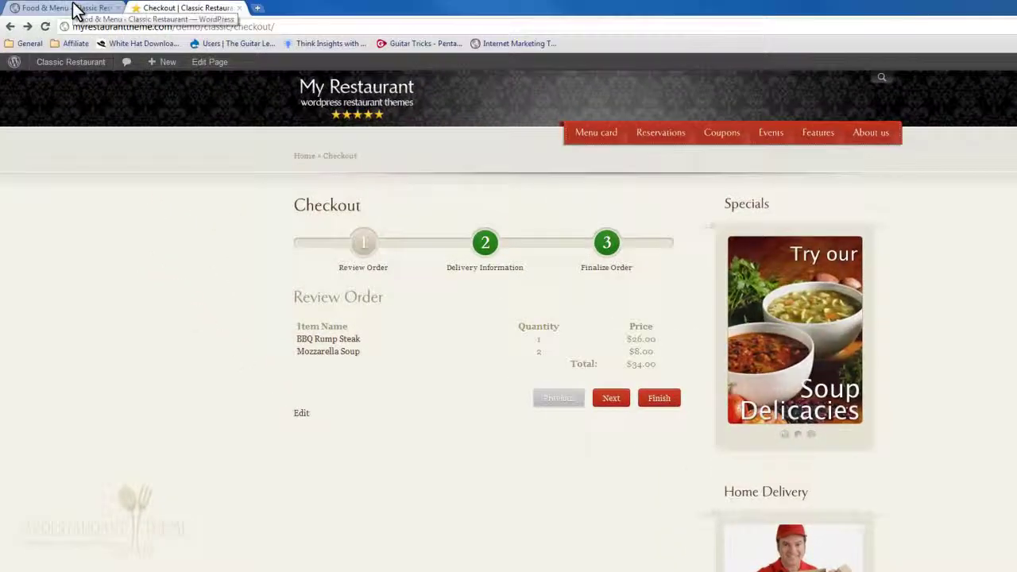
In the theme's Upsell/Related Items settings, enable the upsell area, set its category to Desserts and save the changes
left_click(75, 11)
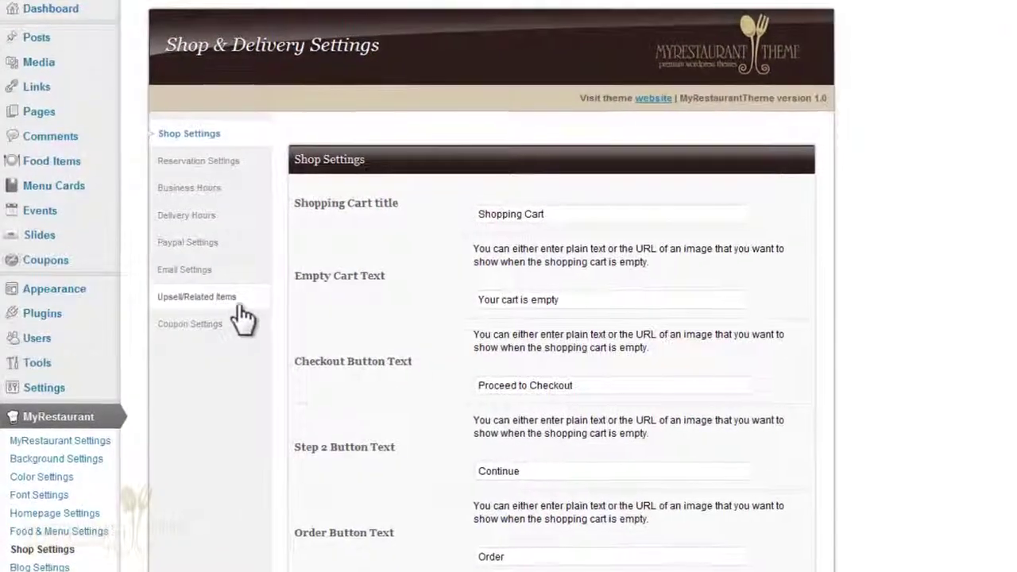
left_click(237, 304)
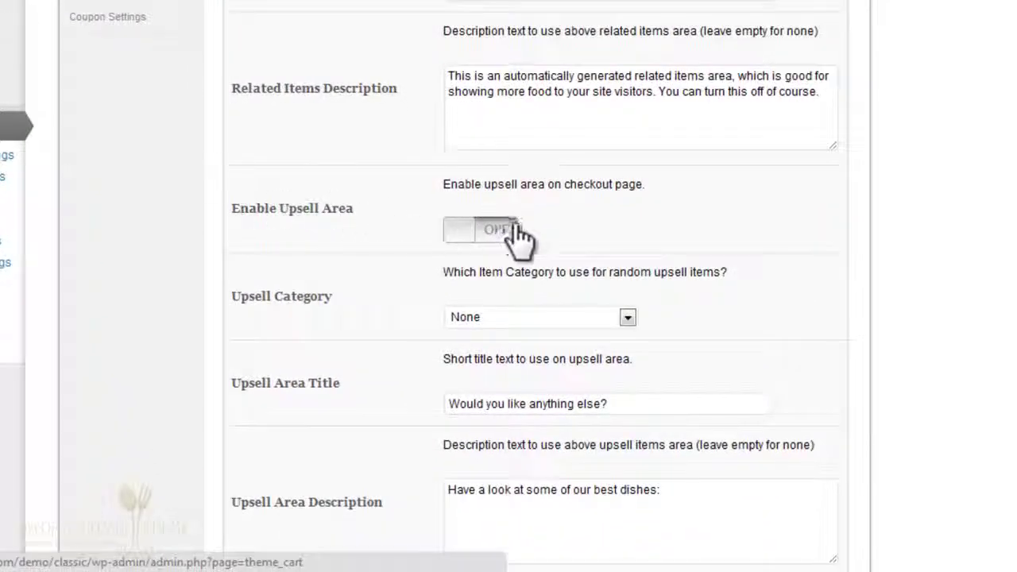
left_click(508, 237)
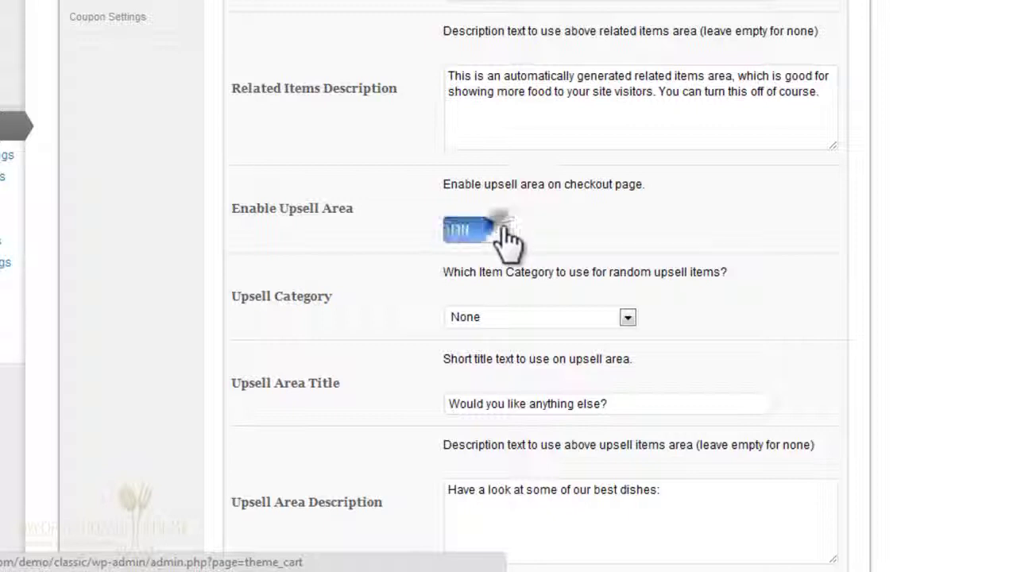
scroll(977, 220, "down", 3)
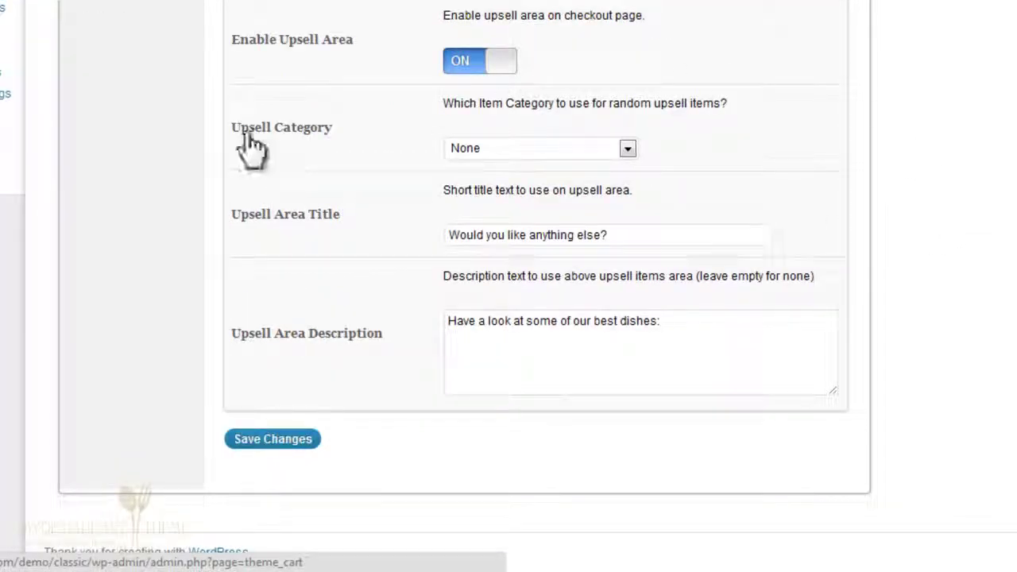
left_click(602, 151)
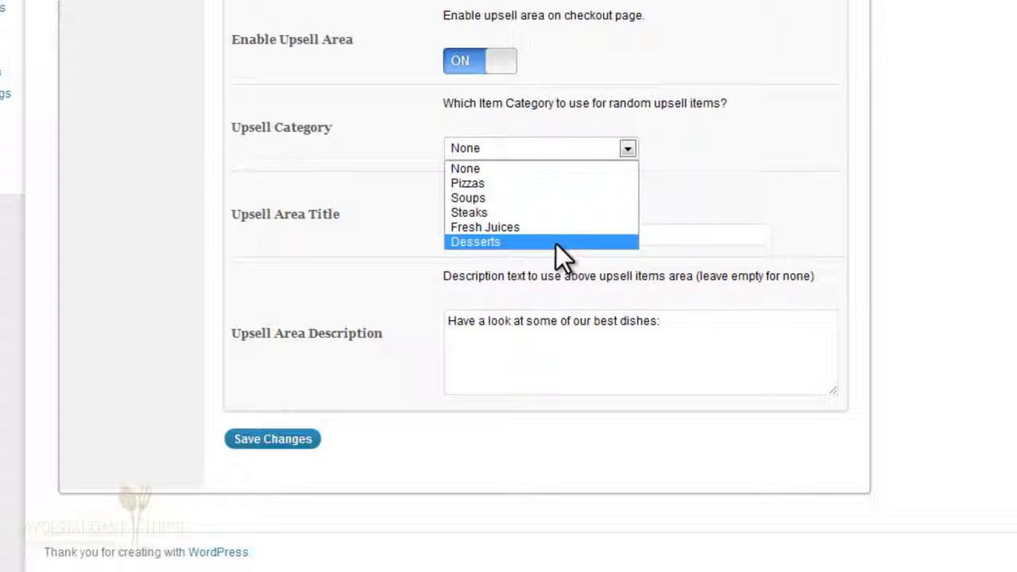
left_click(507, 239)
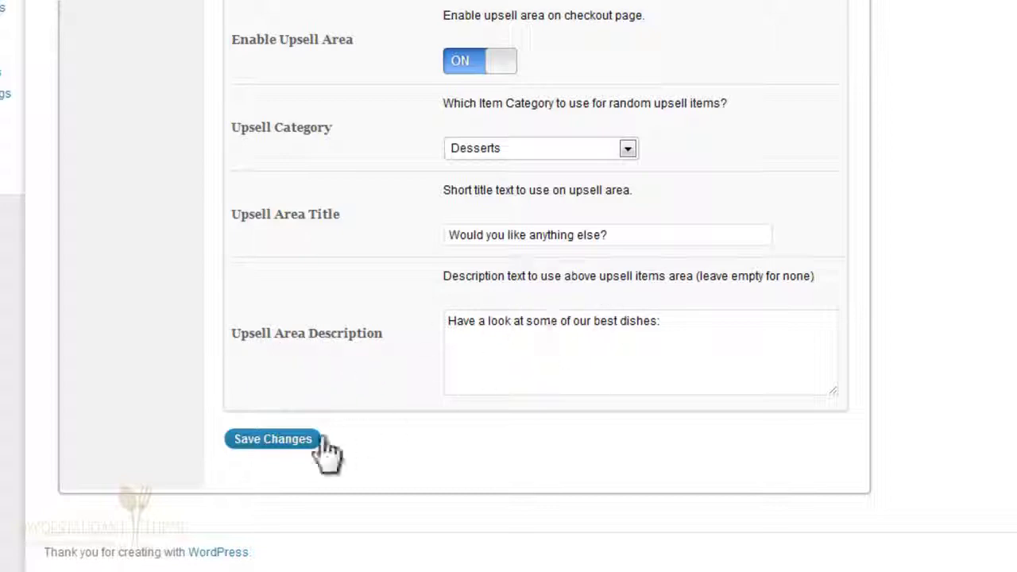
left_click(298, 458)
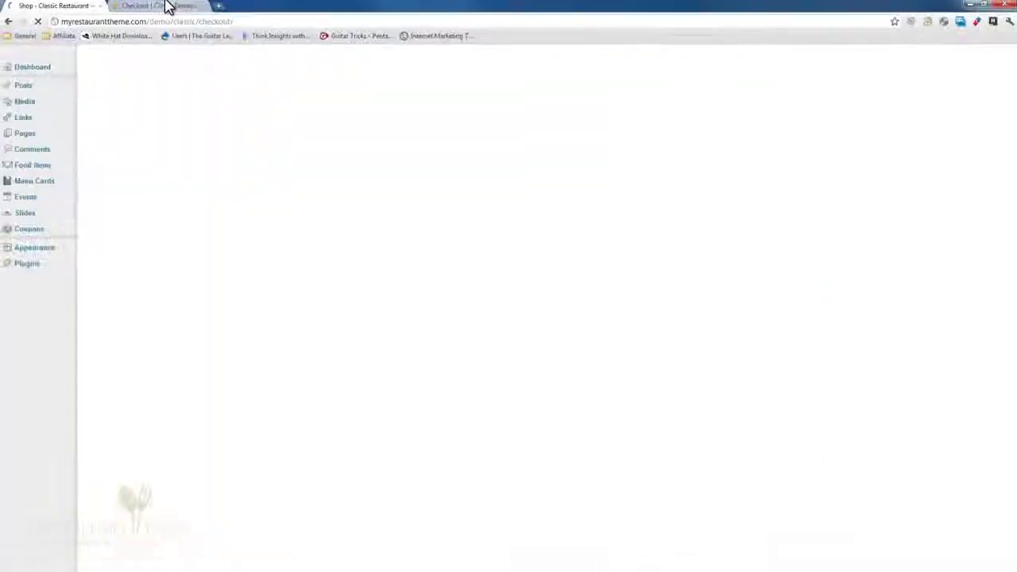
On the Checkout page, view the enlarged photos of the suggested Pumpkin Pie and Lemony Twist desserts and close them
left_click(169, 8)
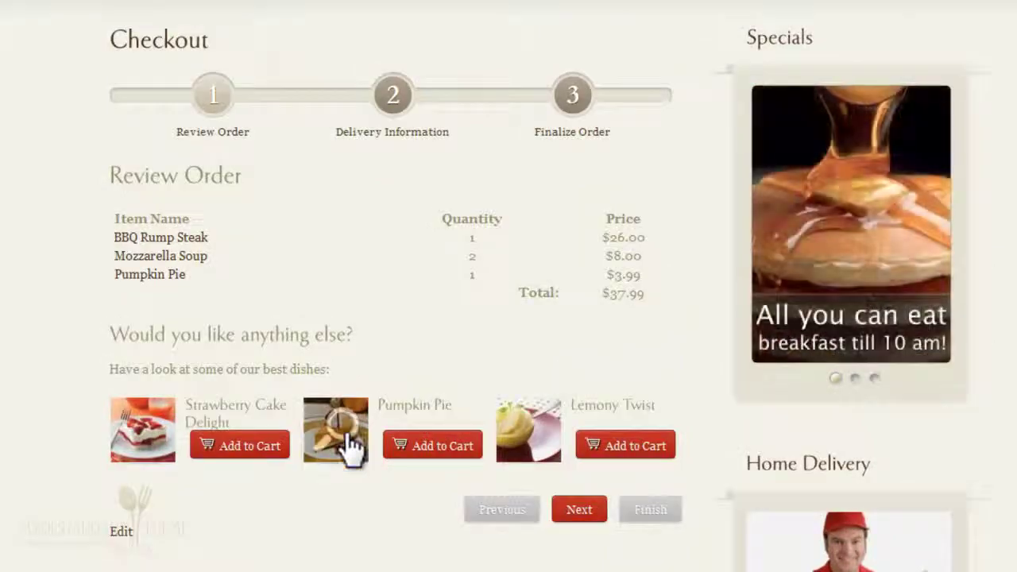
left_click(364, 421)
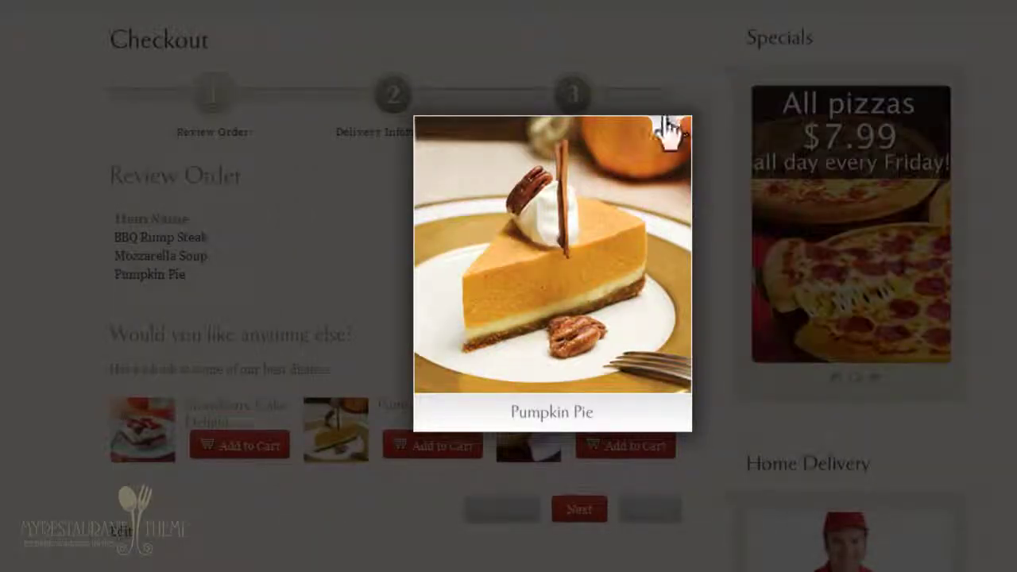
left_click(668, 133)
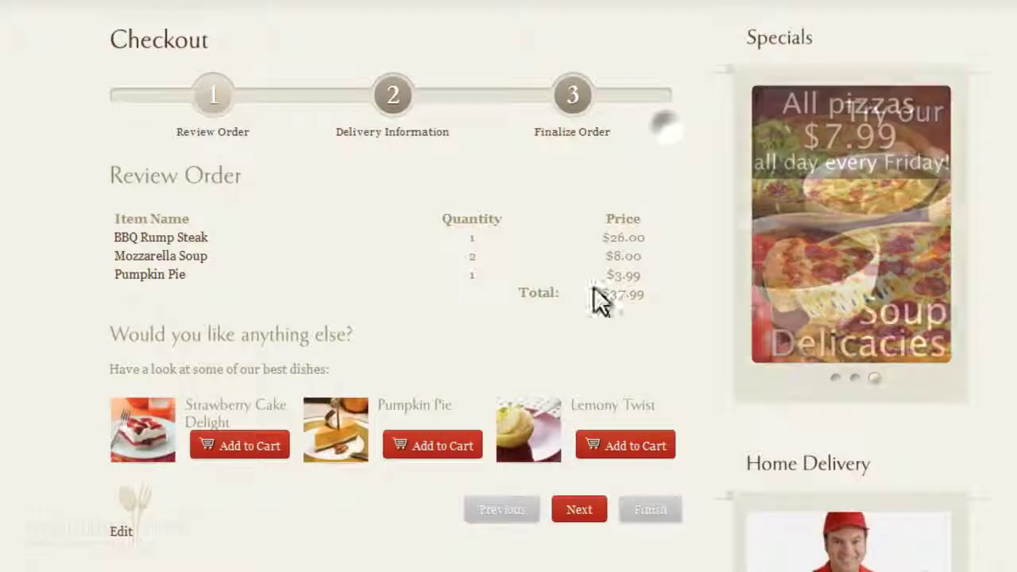
left_click(530, 421)
left_click(793, 97)
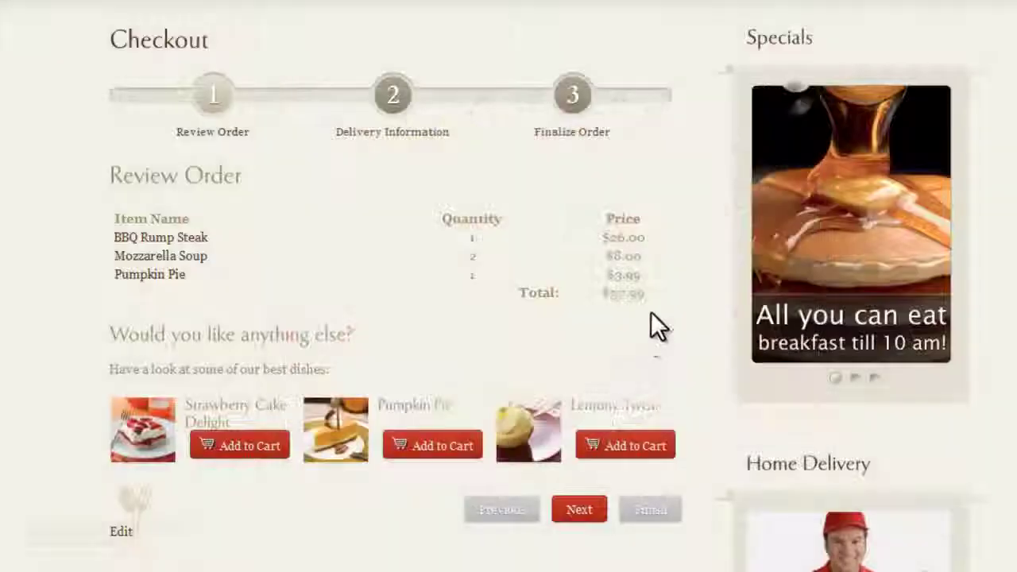
Add the suggested Lemony Twist to the order, proceed to Delivery Information and return to Review Order
left_click(636, 447)
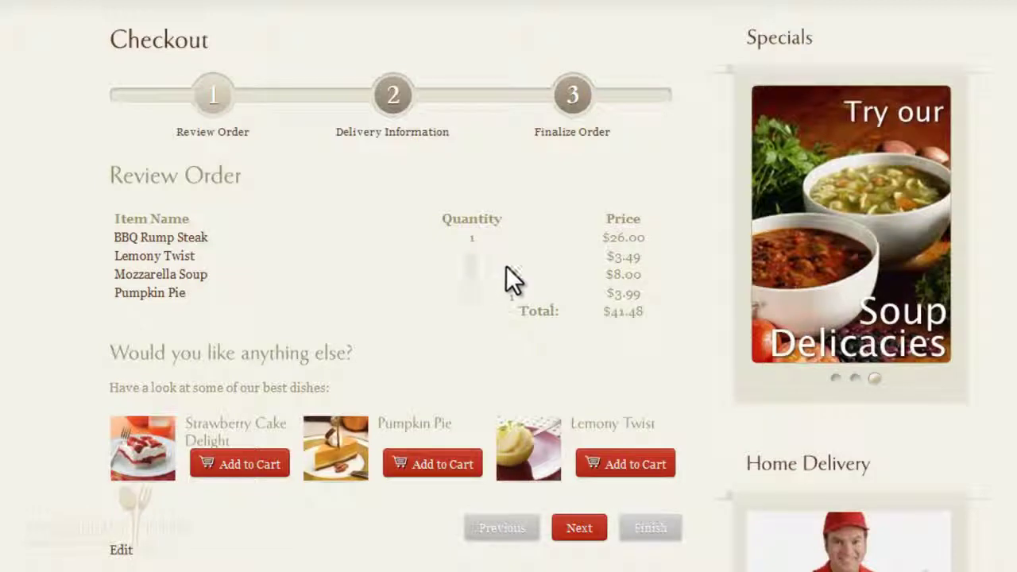
left_click(594, 530)
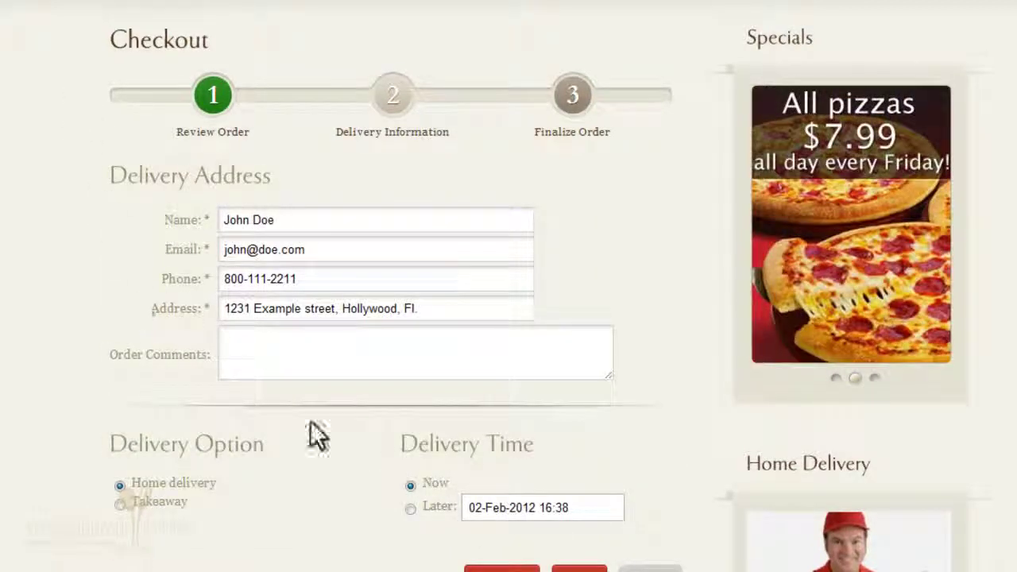
left_click(515, 569)
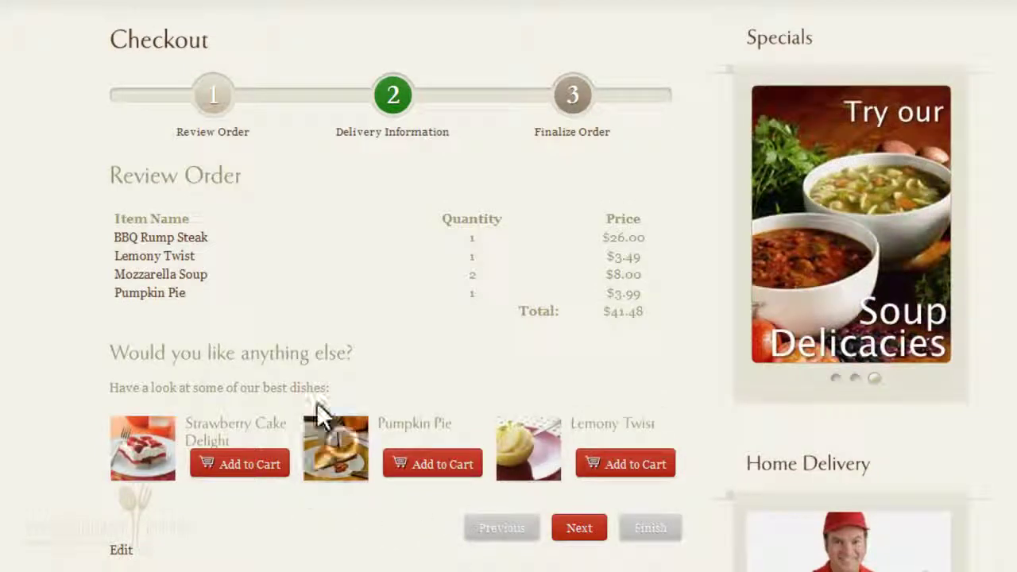